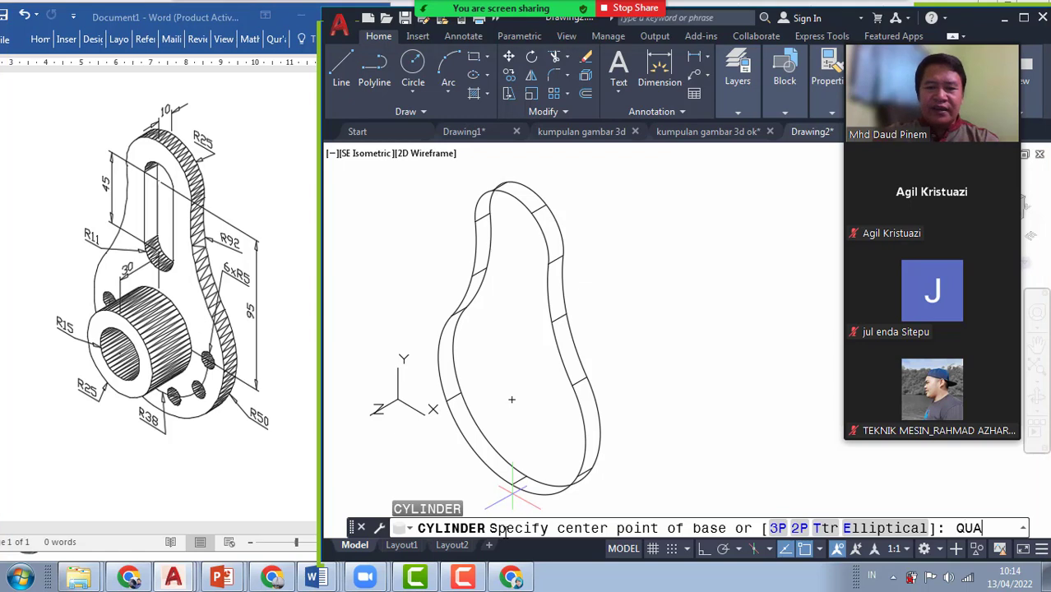
Create a cylinder of radius 5 and height 10 at the left quadrant of the plate's large rear arc, then display with hidden lines removed
key("Return")
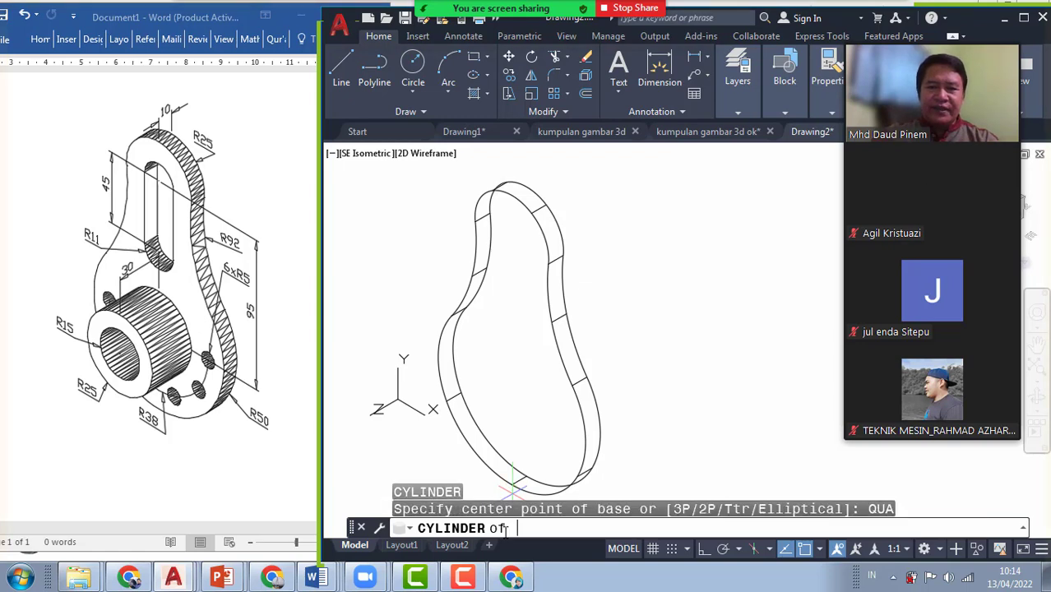
left_click(453, 348)
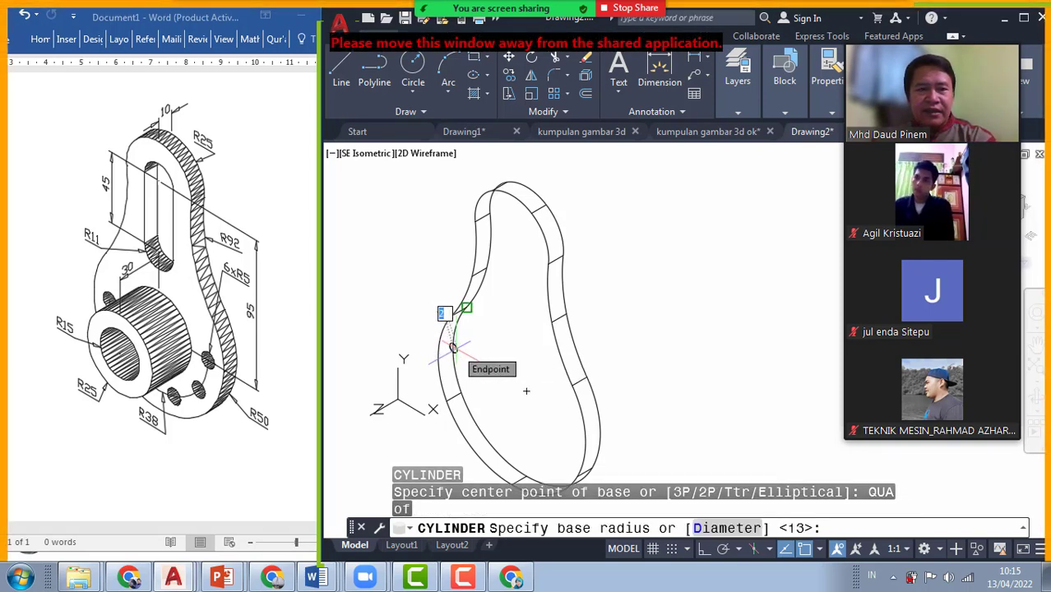
type("5")
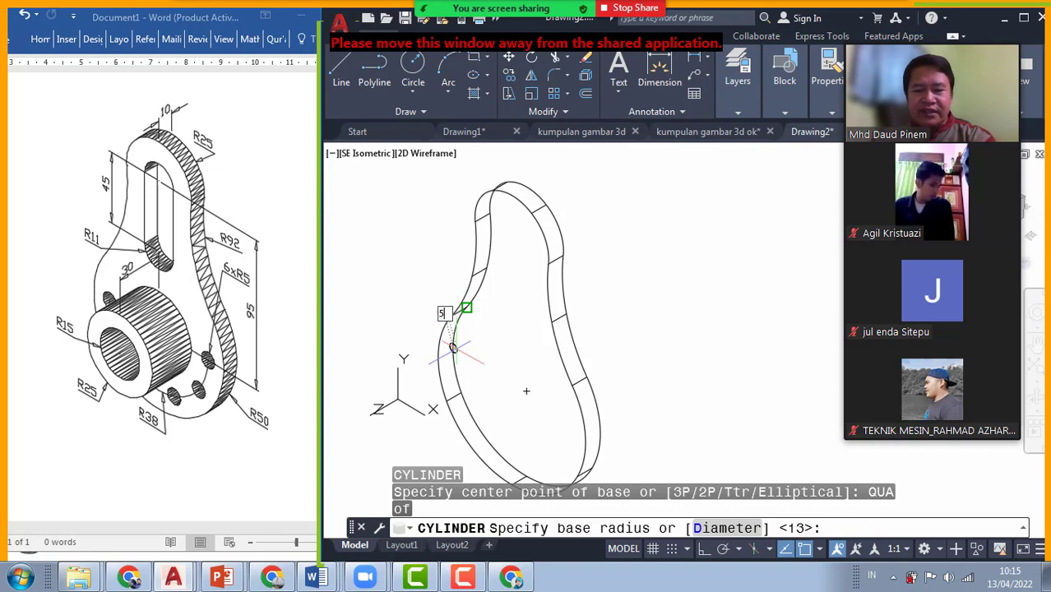
key("Return")
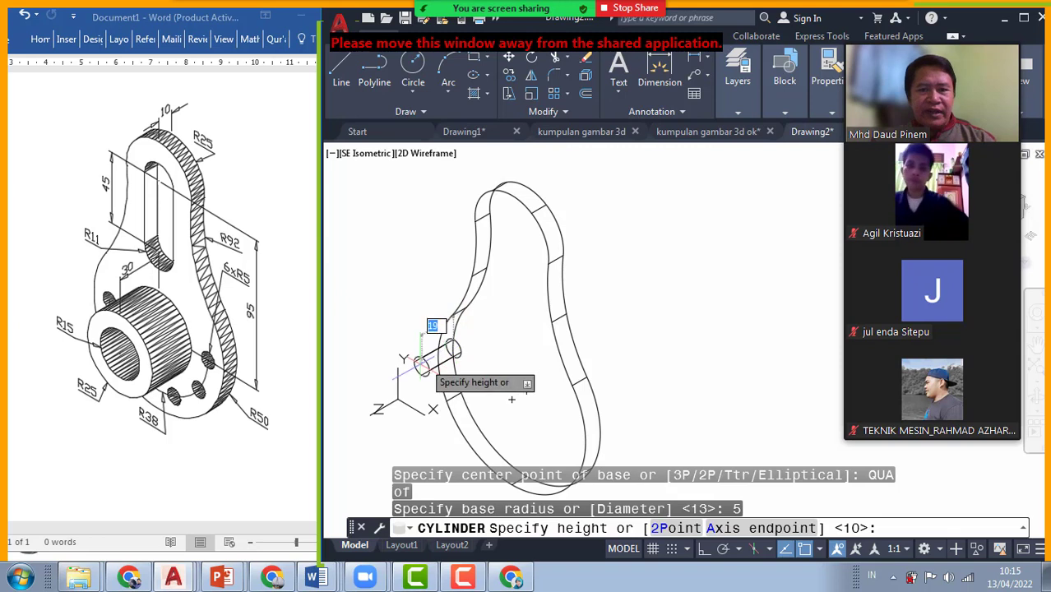
type("10")
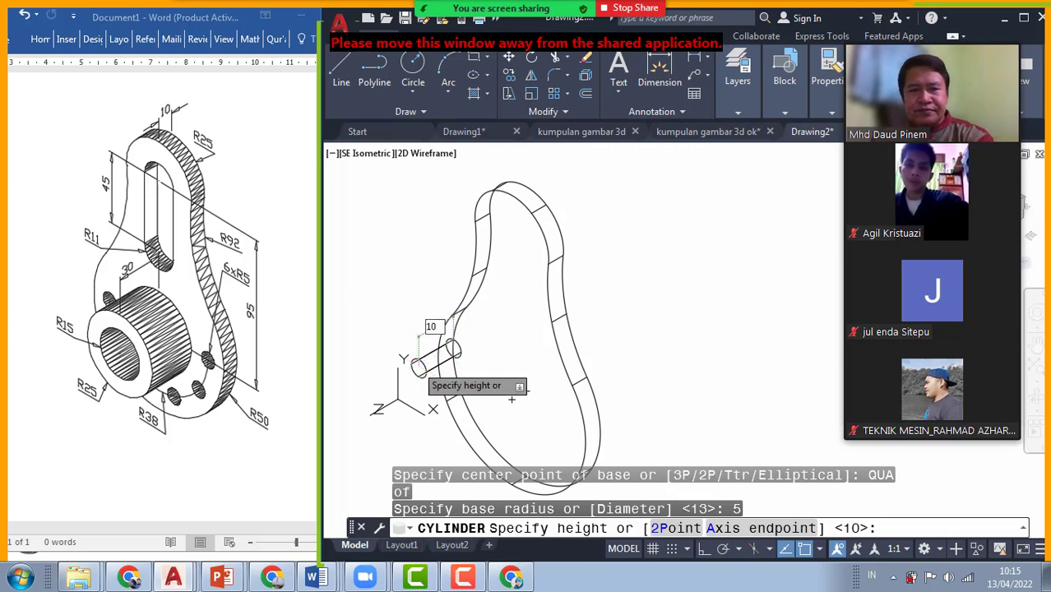
key("Return")
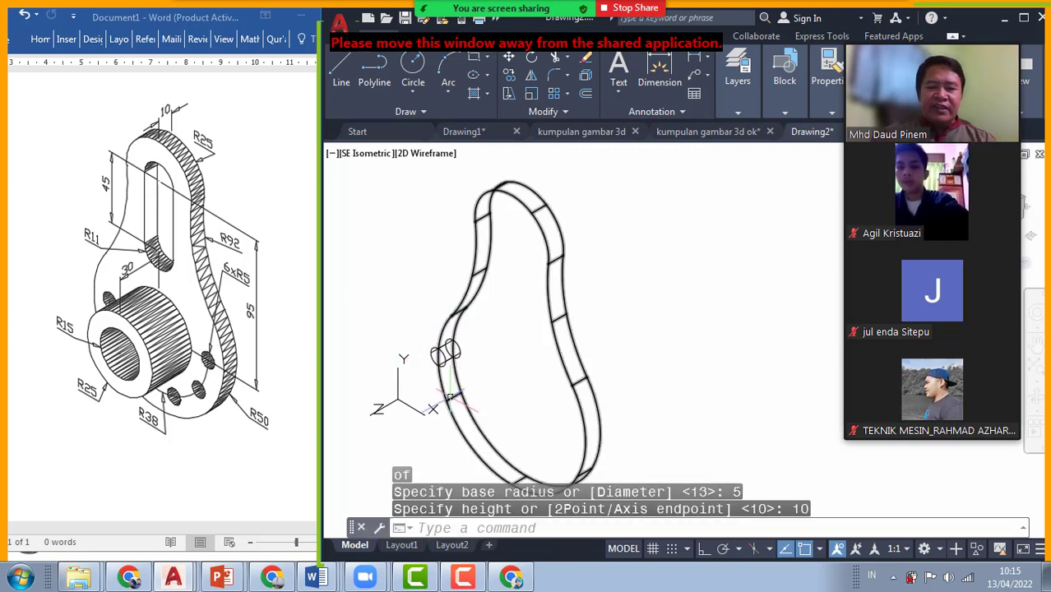
type("HIDE")
key("Return")
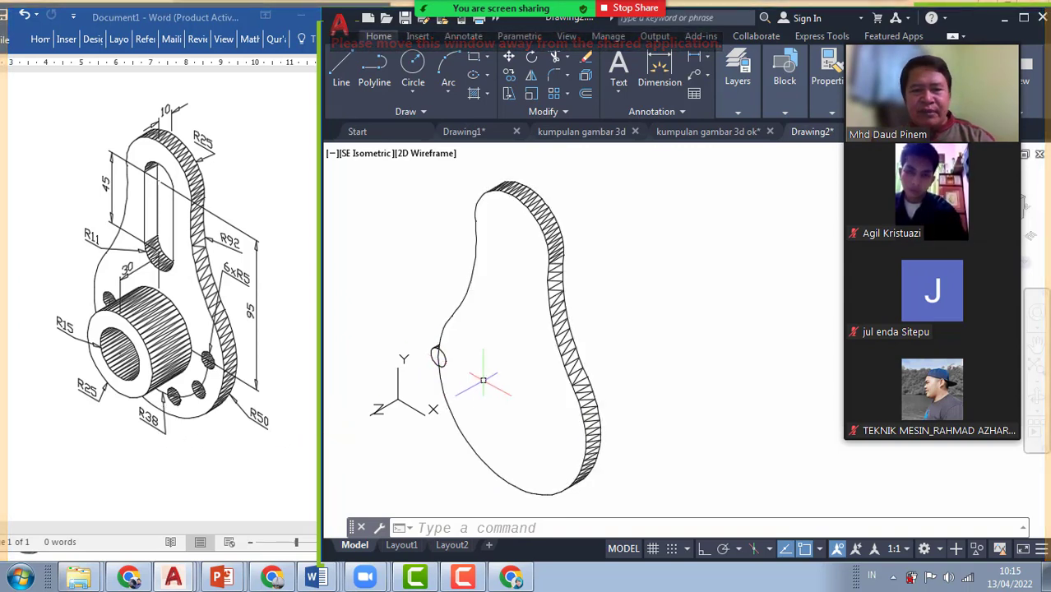
Move the small cylinder 12 units at 0° from base point 0,0 and display the model with hidden lines removed
left_click(482, 530)
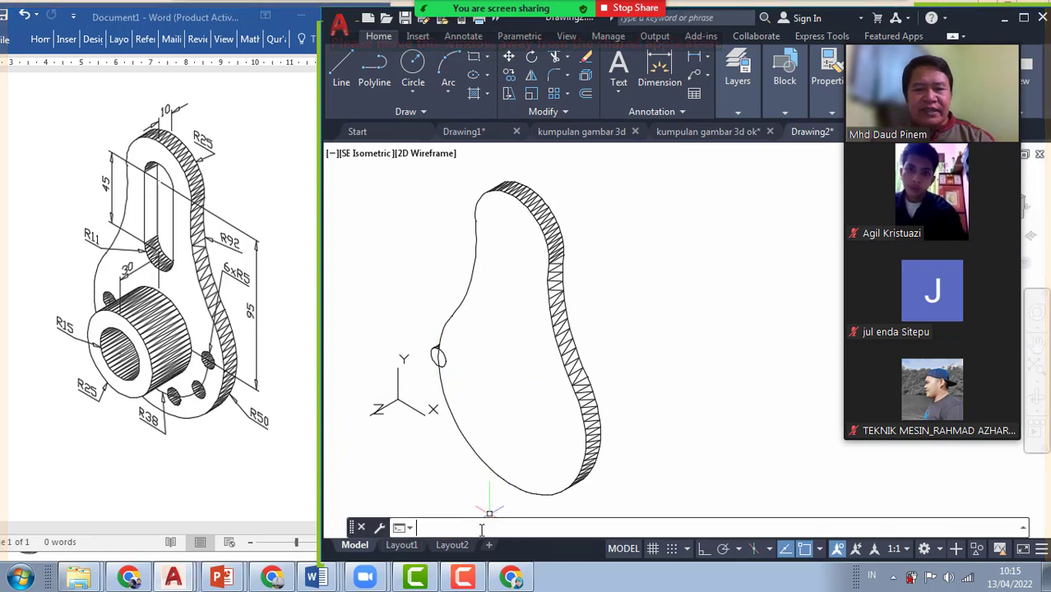
type("move")
key("Return")
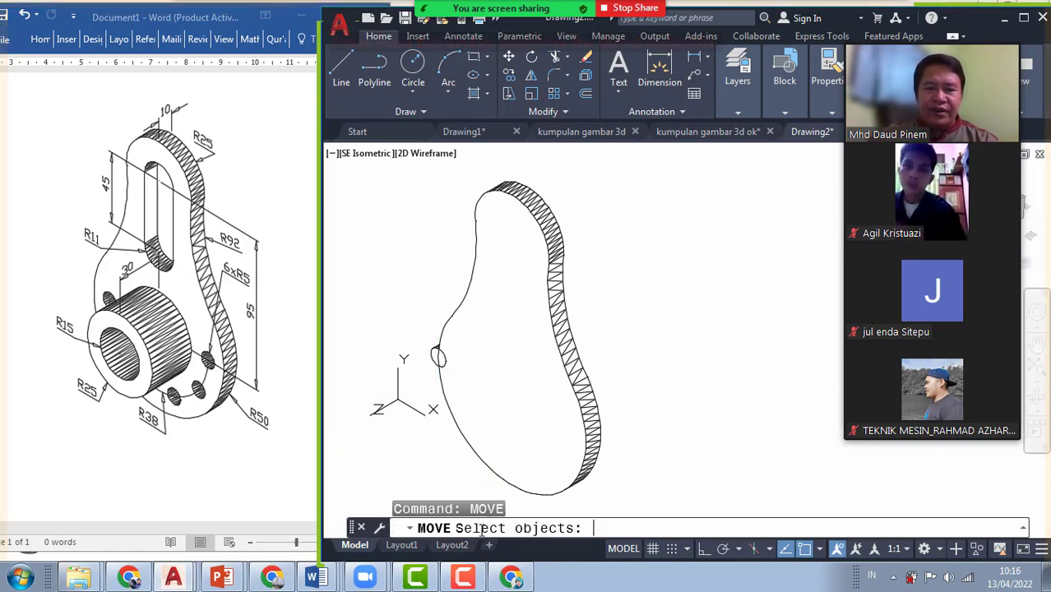
left_click(439, 356)
key("Return")
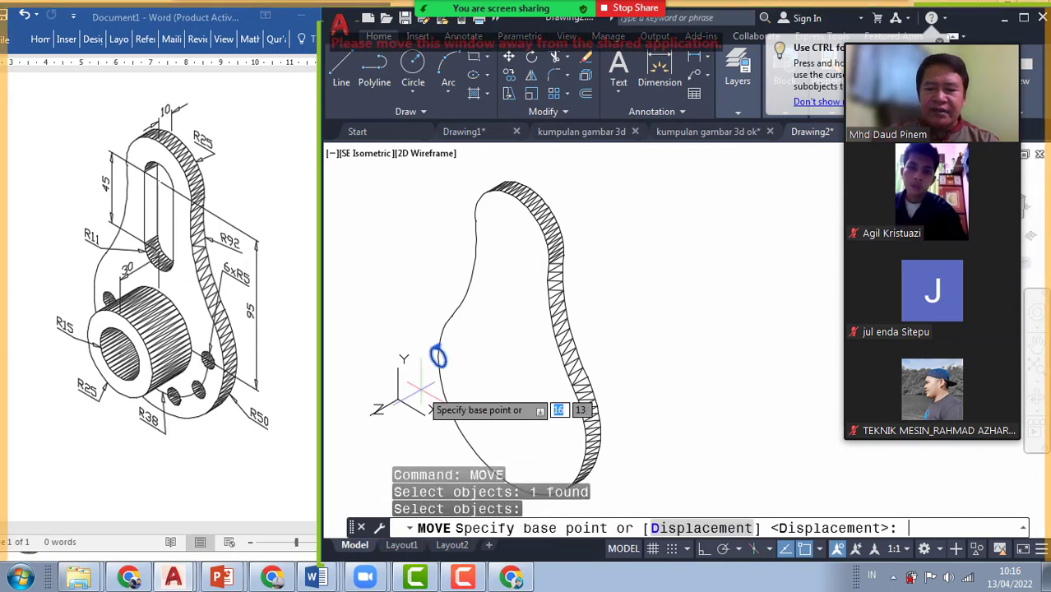
type("0,0")
key("Return")
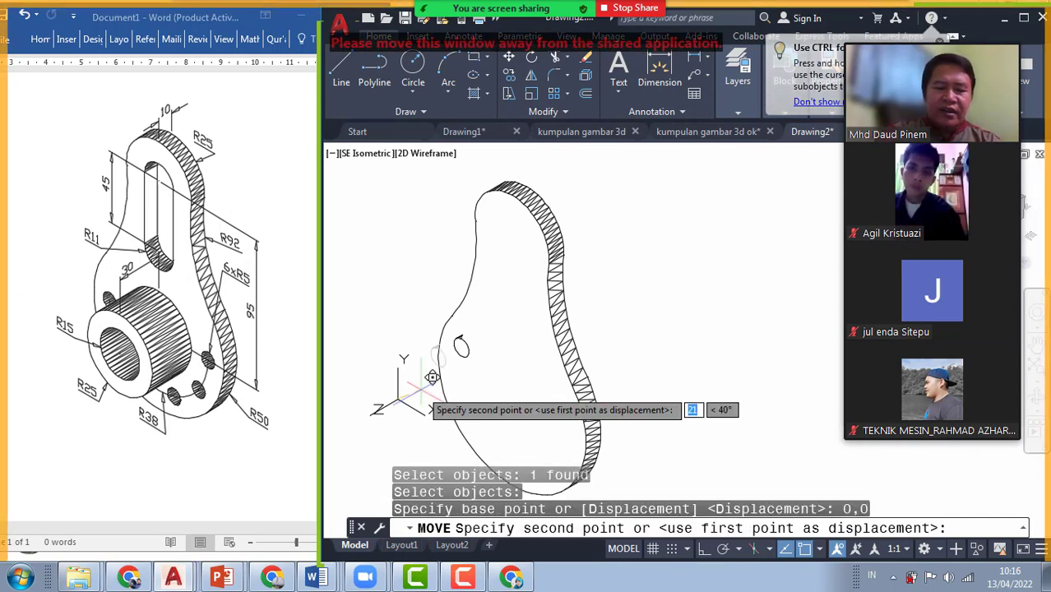
type("12")
key("Tab")
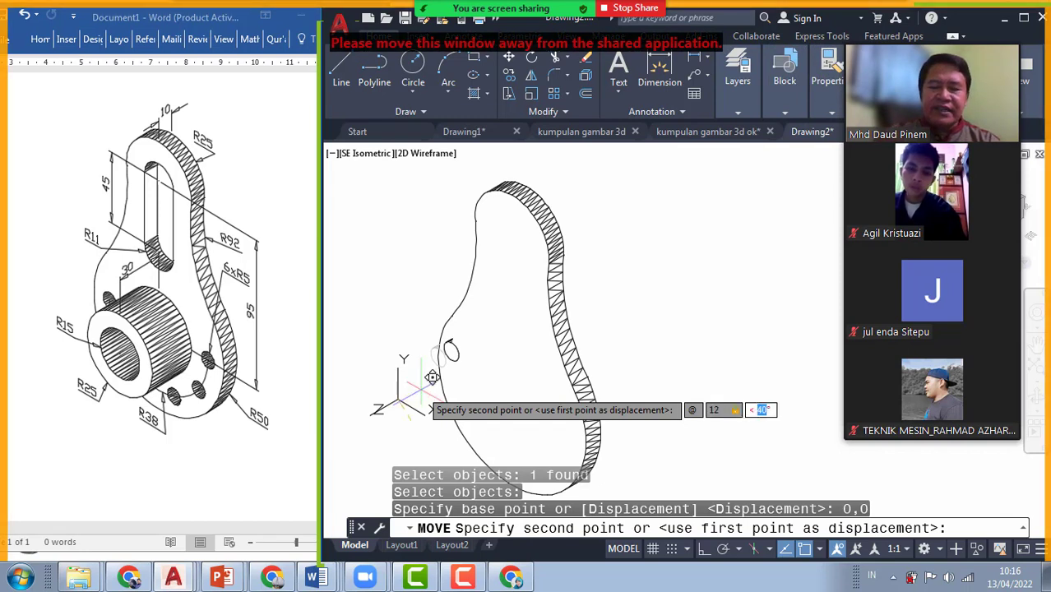
type("0")
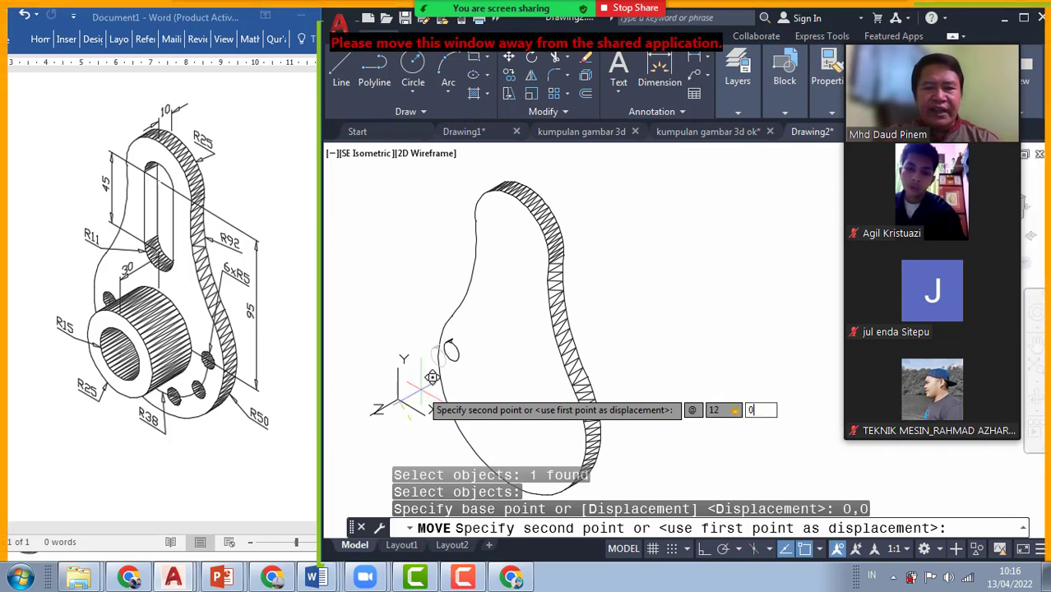
key("Return")
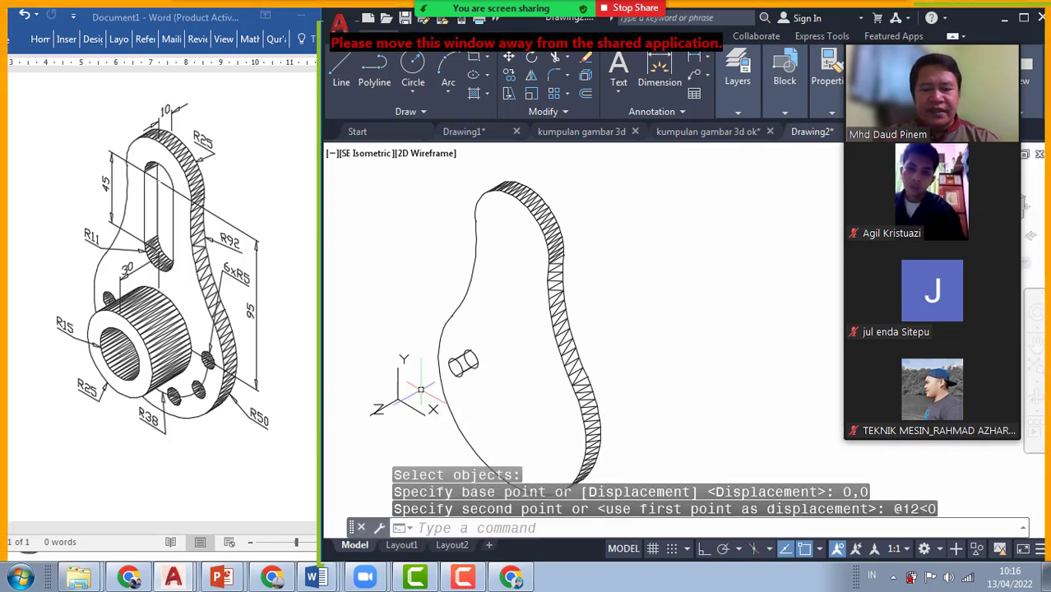
type("HIDE")
key("Return")
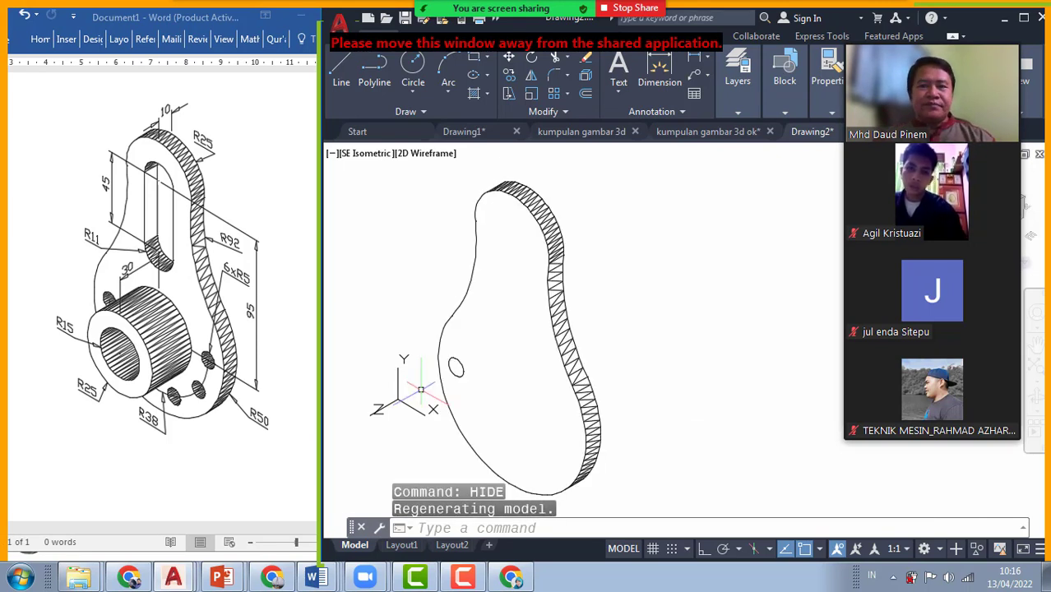
Set up a polar 3D array of the small cylinder with 6 items, a 180° fill angle and rotated copies
middle_click_drag(420, 389, 445, 364, "shift")
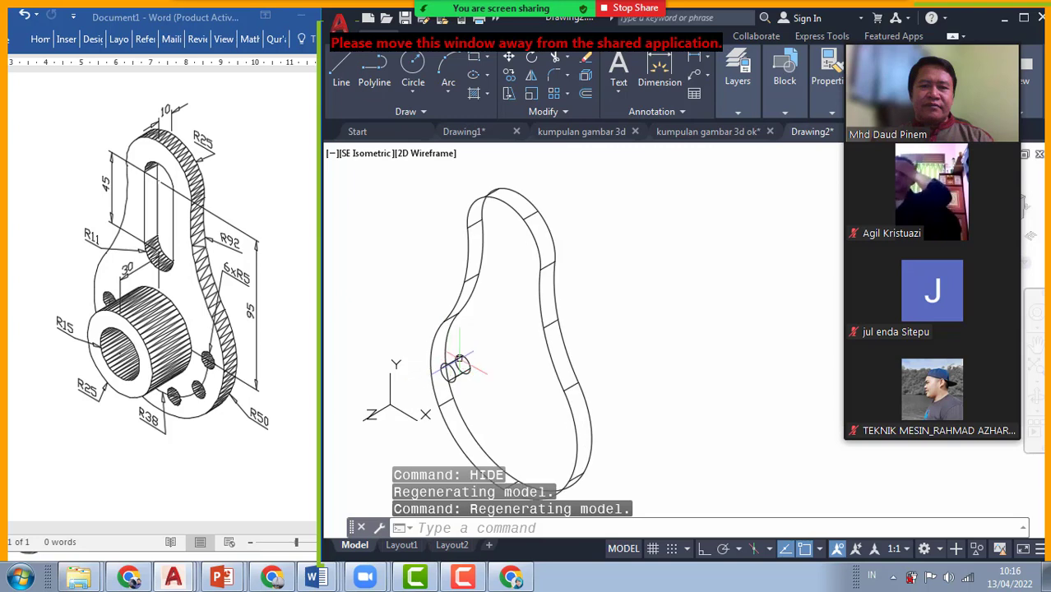
middle_click_drag(507, 346, 500, 328)
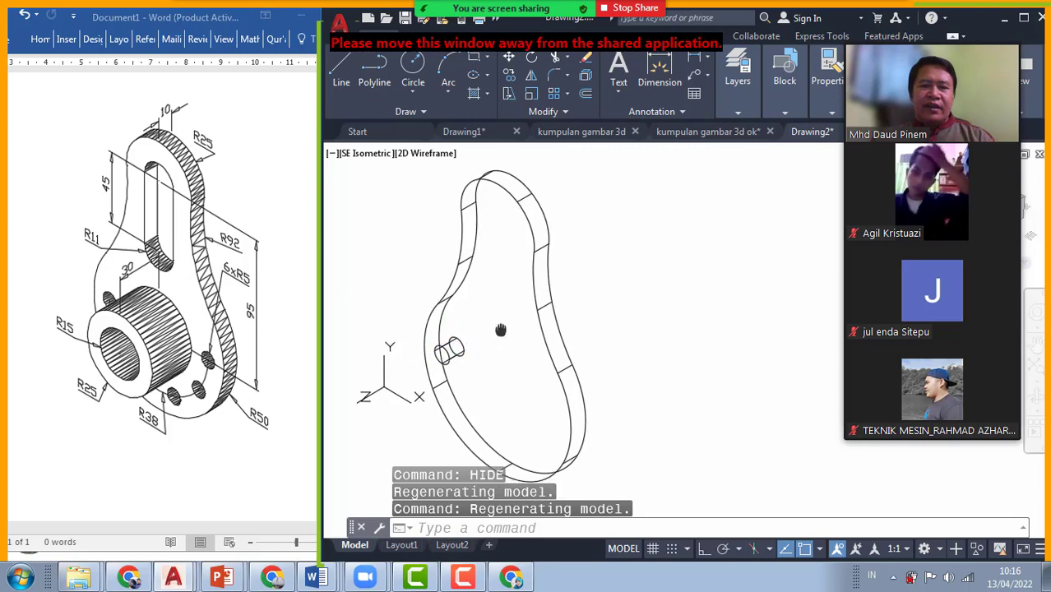
left_click(515, 530)
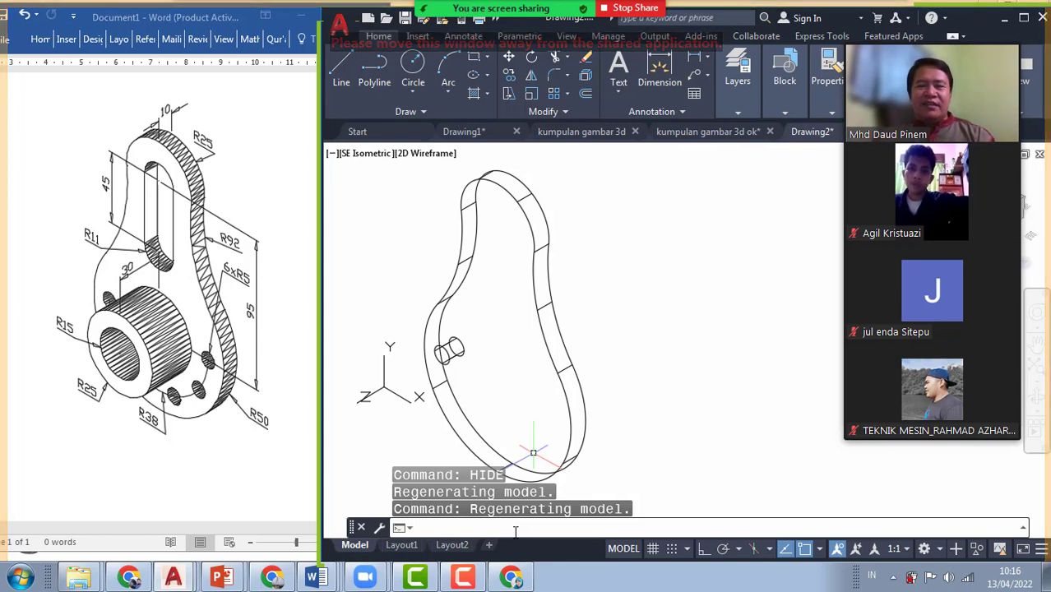
type("3DARRAY")
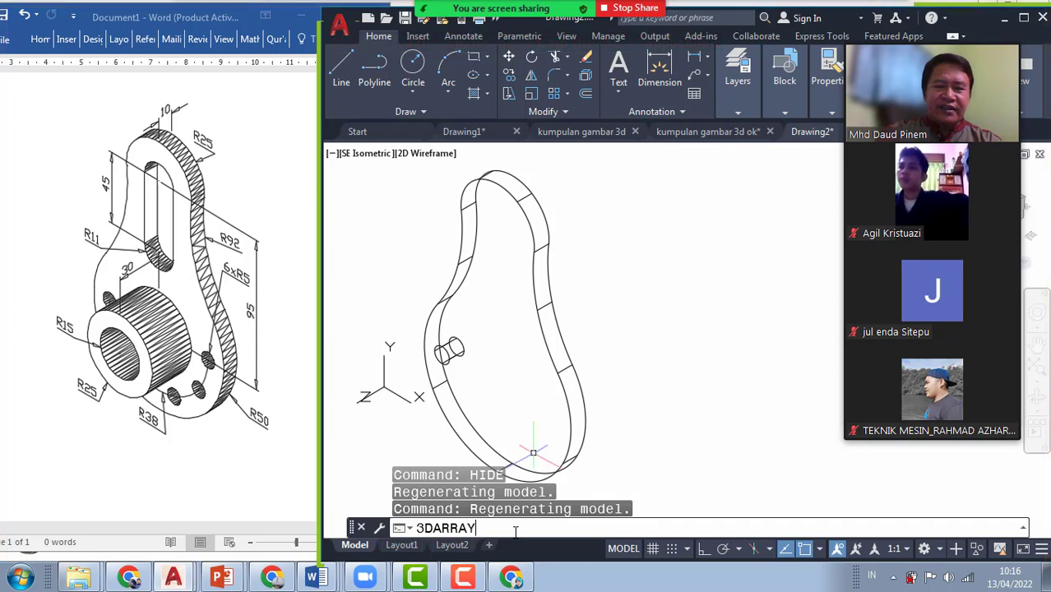
key("Return")
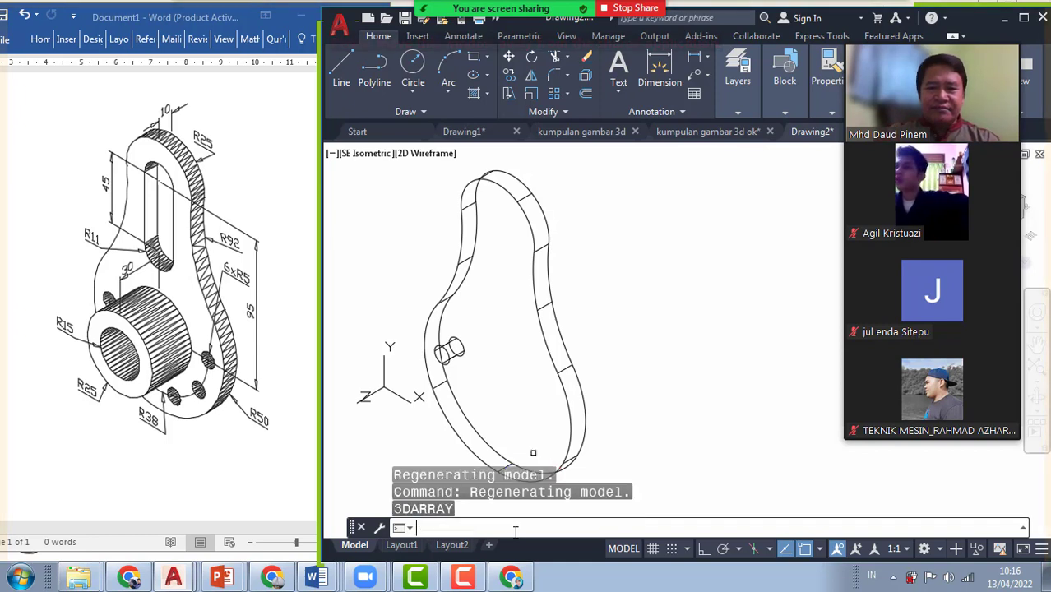
left_click(465, 350)
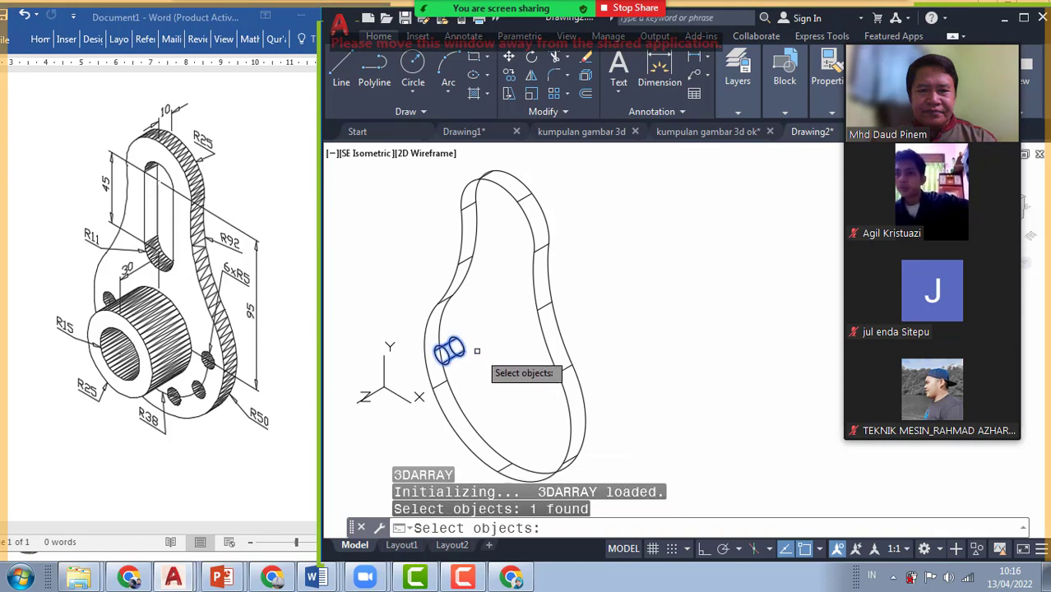
key("Return")
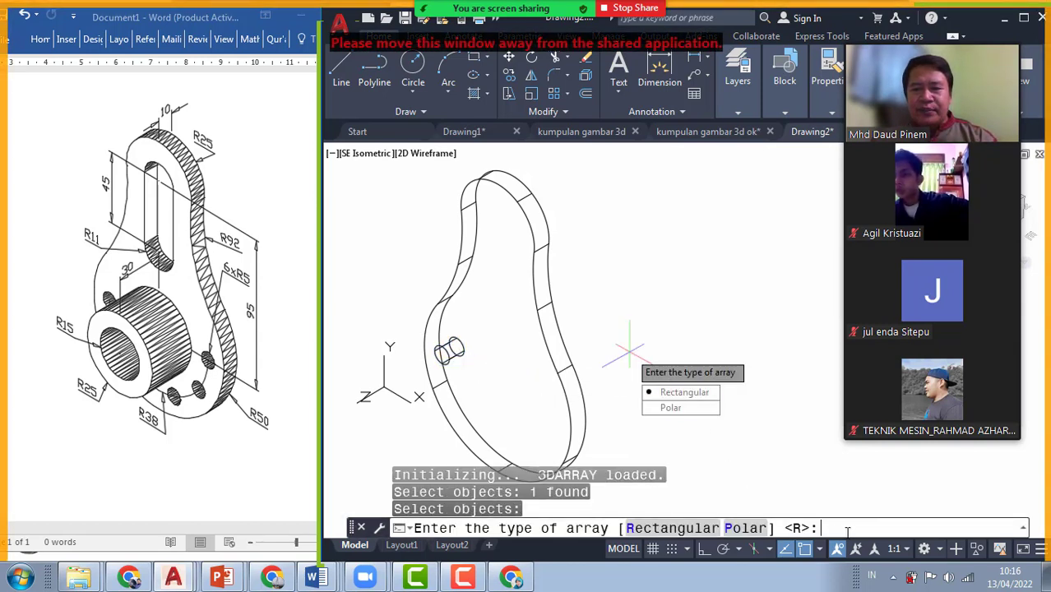
type("P")
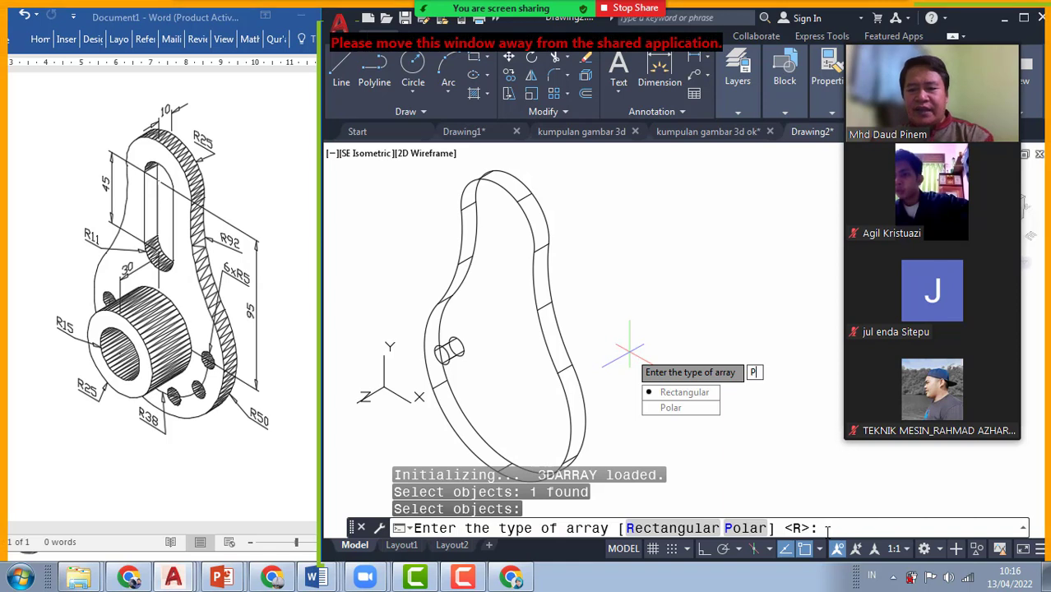
key("Return")
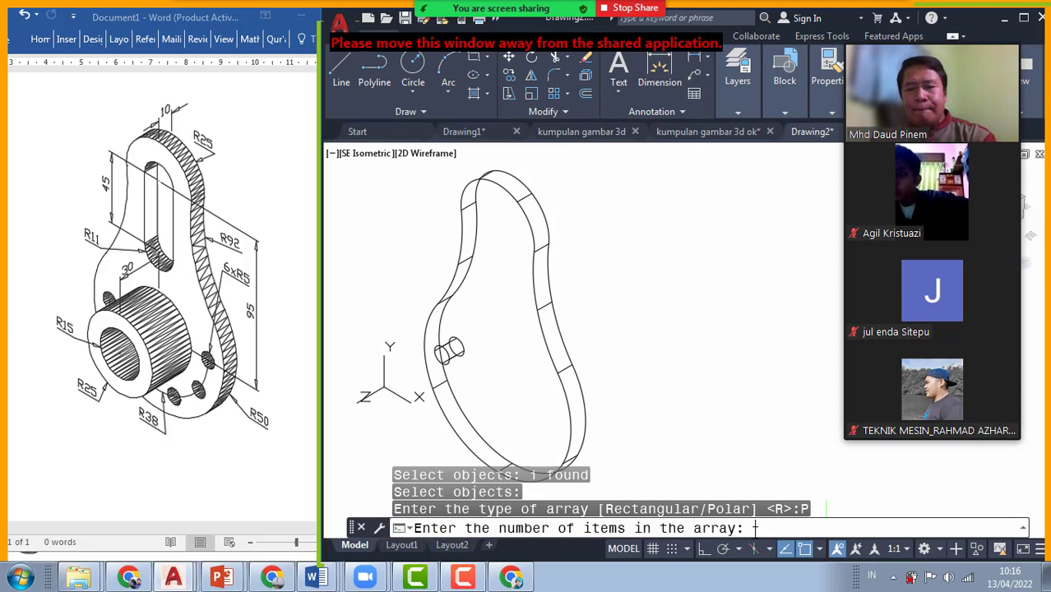
type("6")
key("Return")
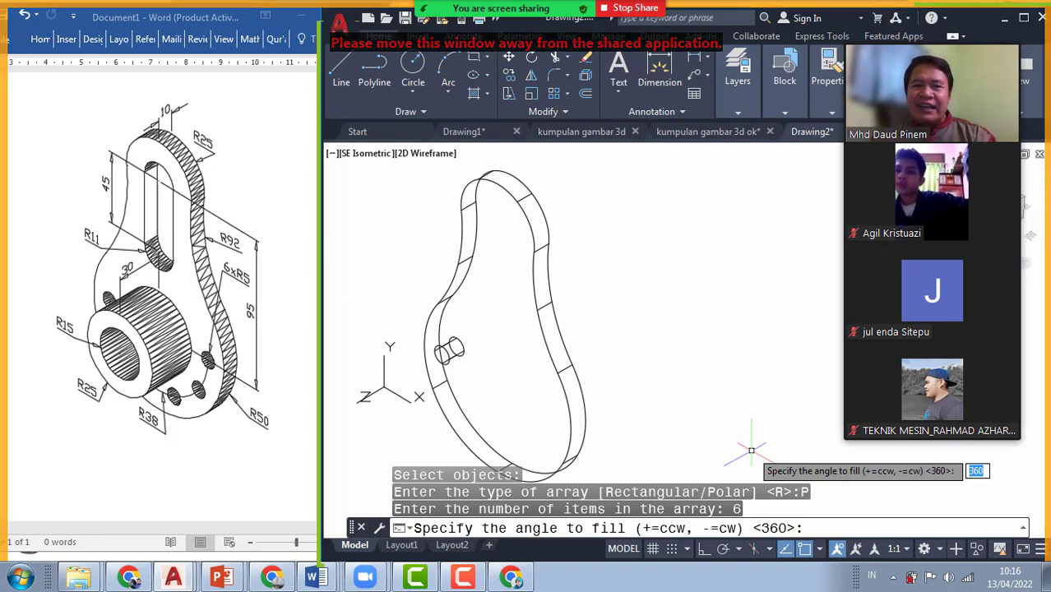
type("180")
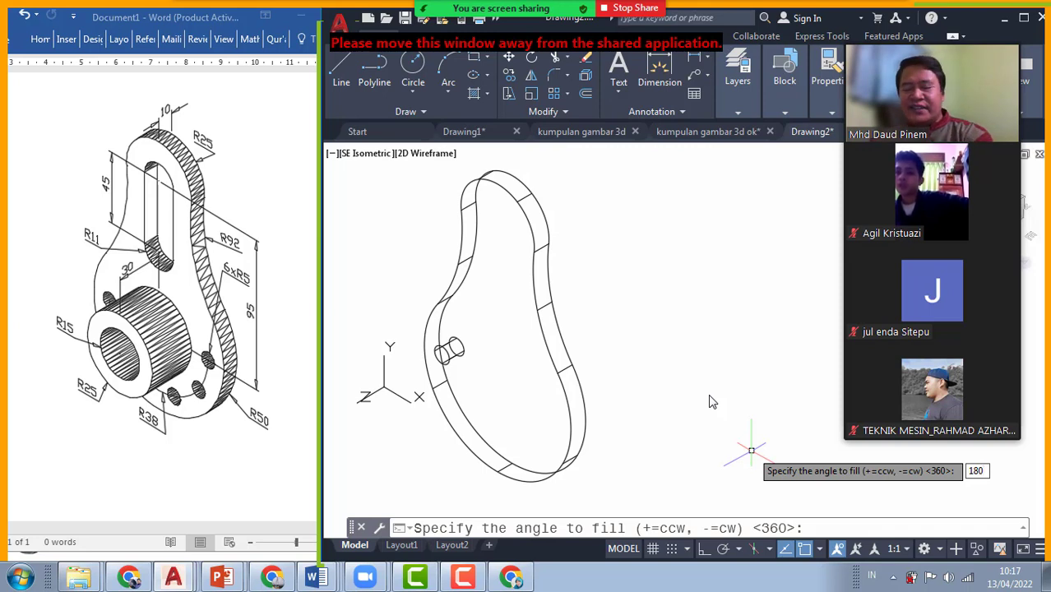
key("Return")
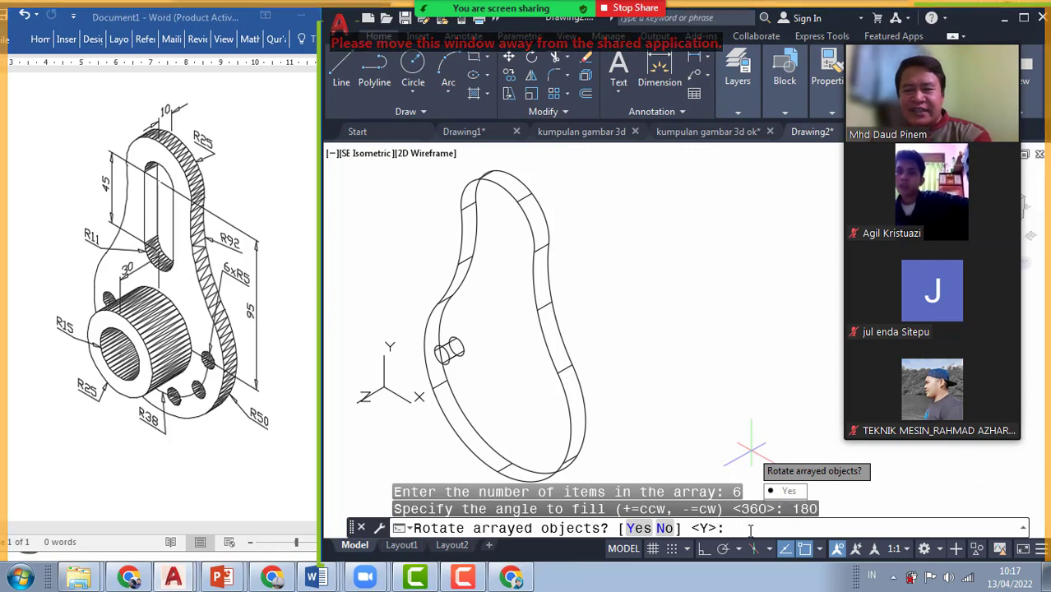
key("Return")
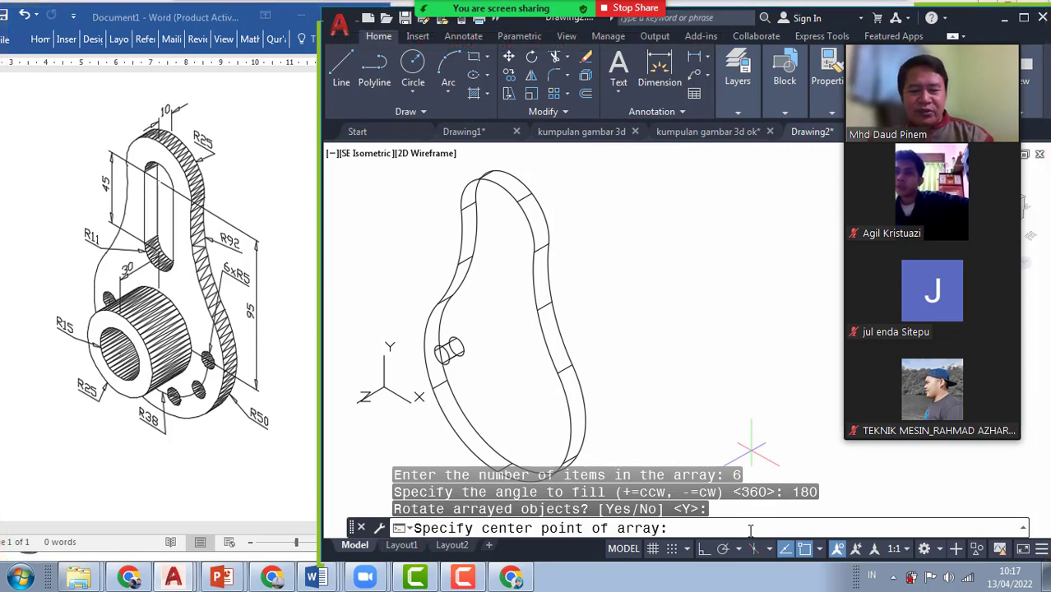
Run the array's axis from the large lower arc's center to relative point 0,0,10, and display the model with hidden lines removed
type("CEN")
key("Return")
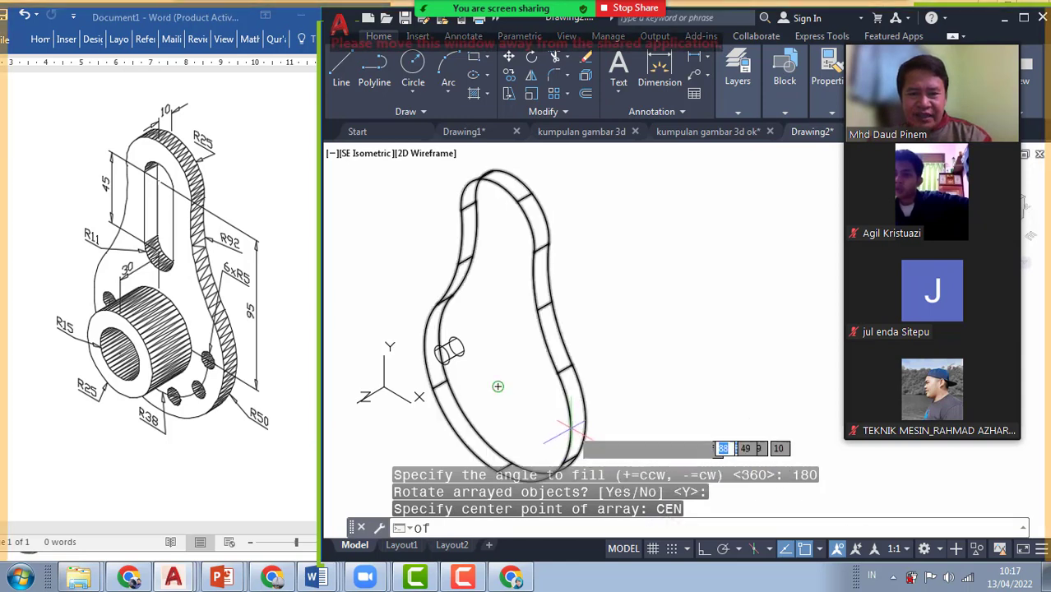
left_click(497, 386)
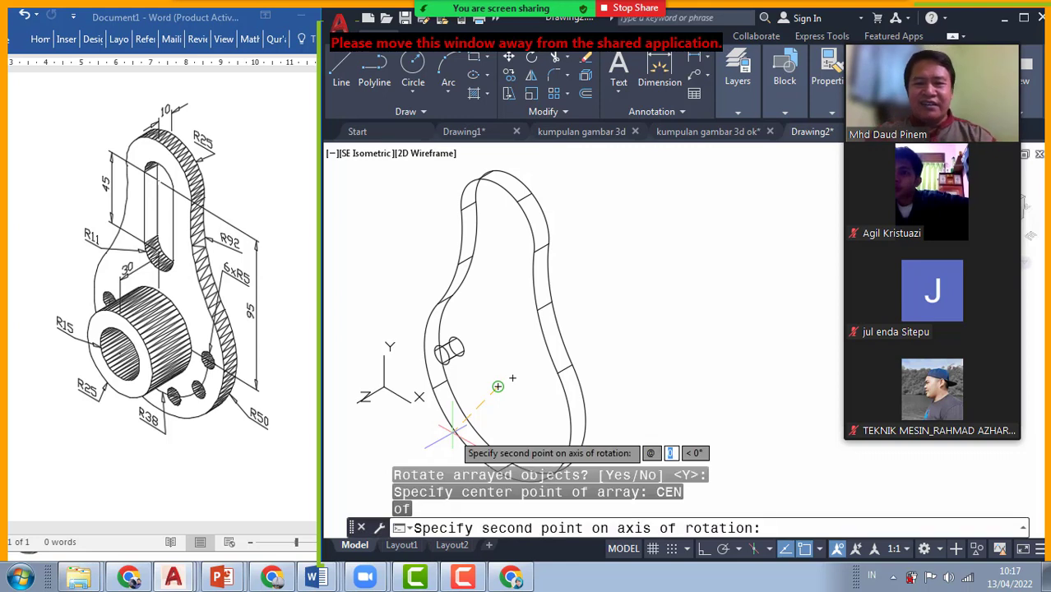
type("0,0,")
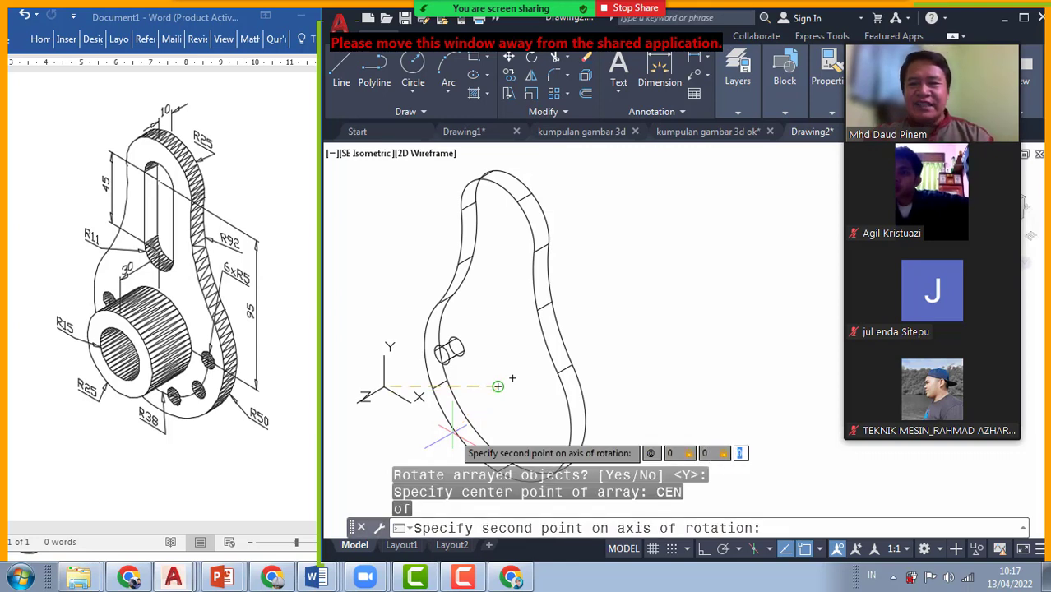
type("10")
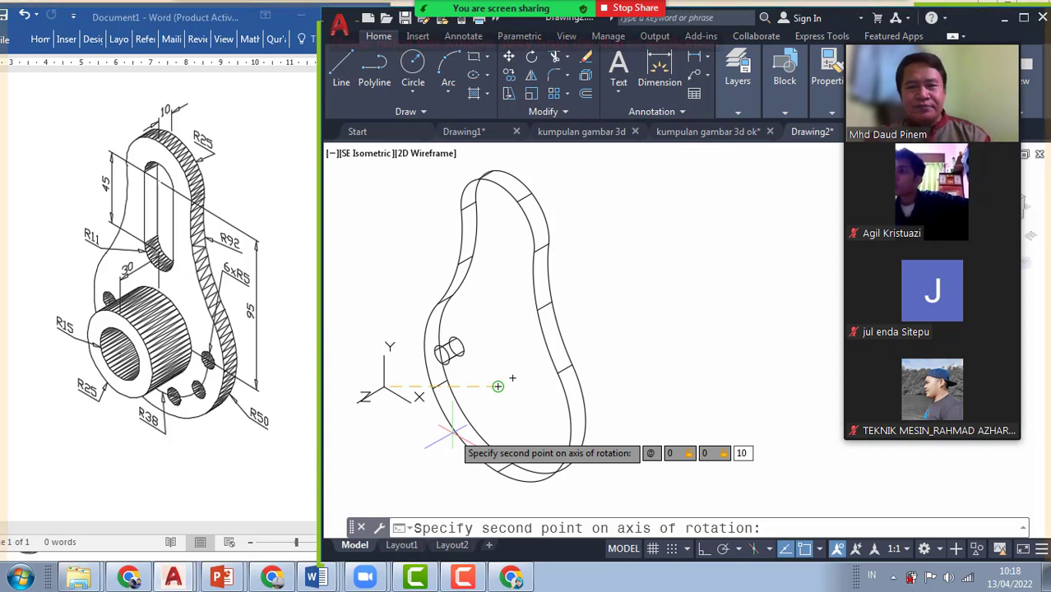
key("Return")
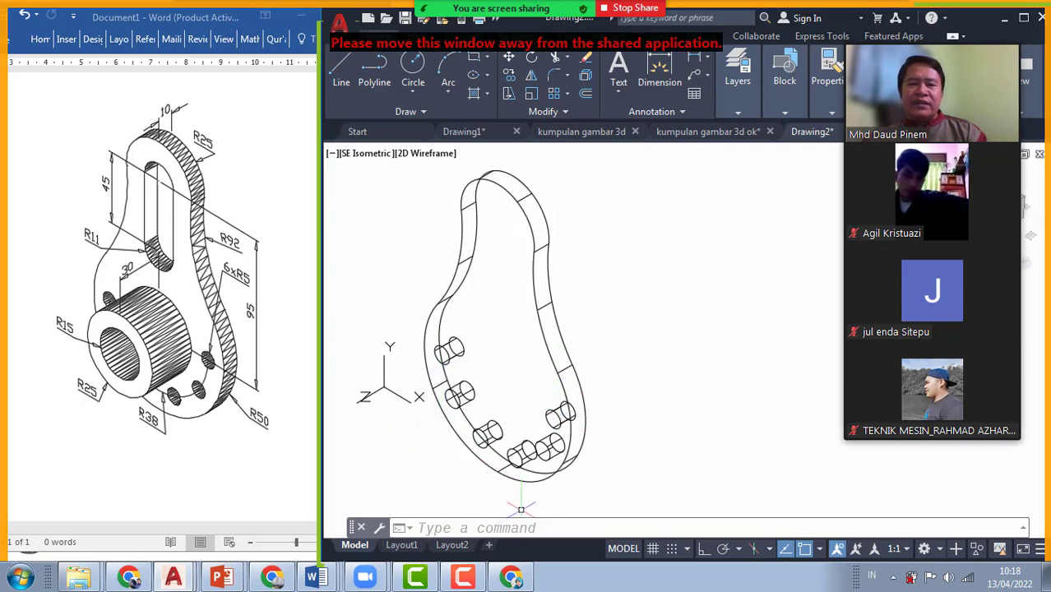
left_click(508, 531)
type("HIDE")
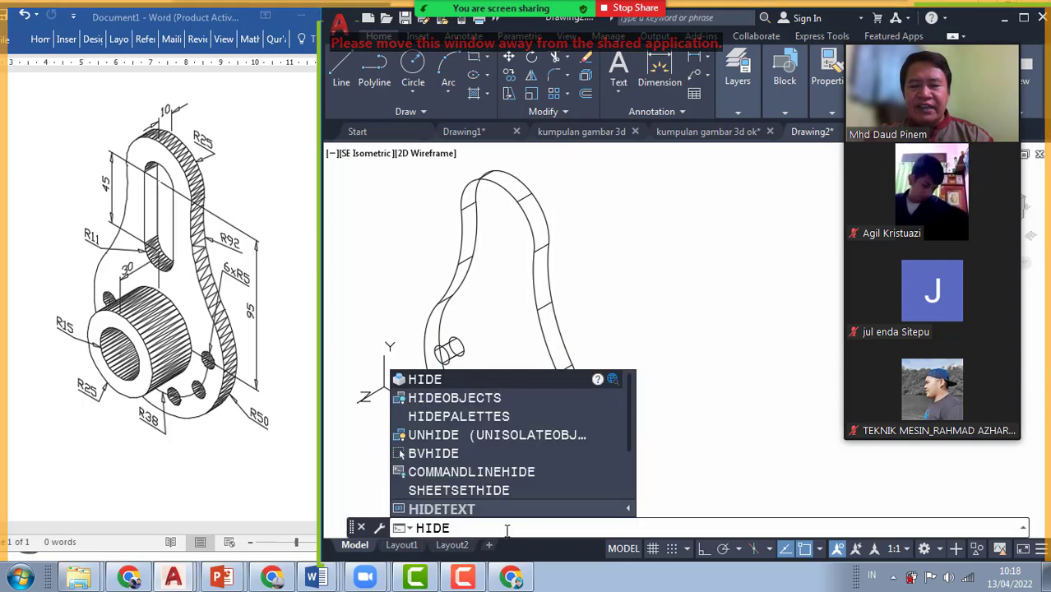
key("Return")
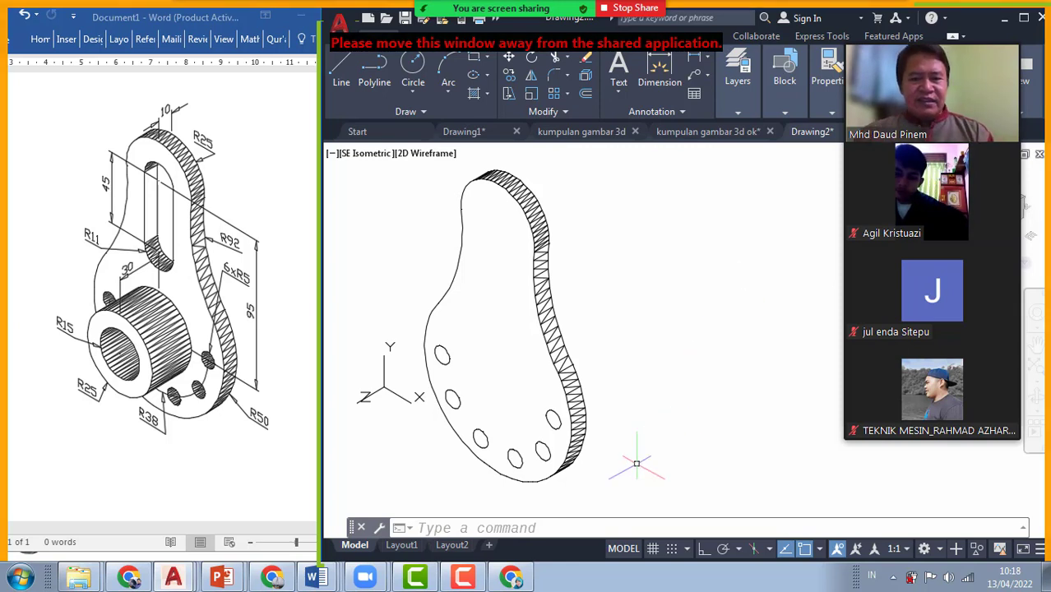
Subtract the six small cylinders along the large lower arc from the plate solid
left_click(562, 529)
type("SU")
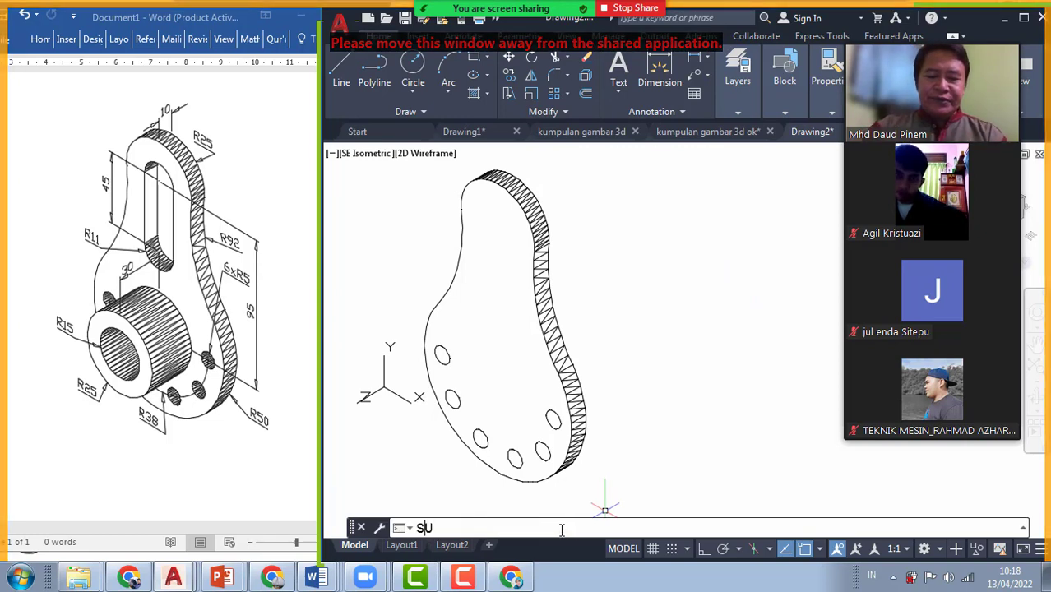
type("BTRACT")
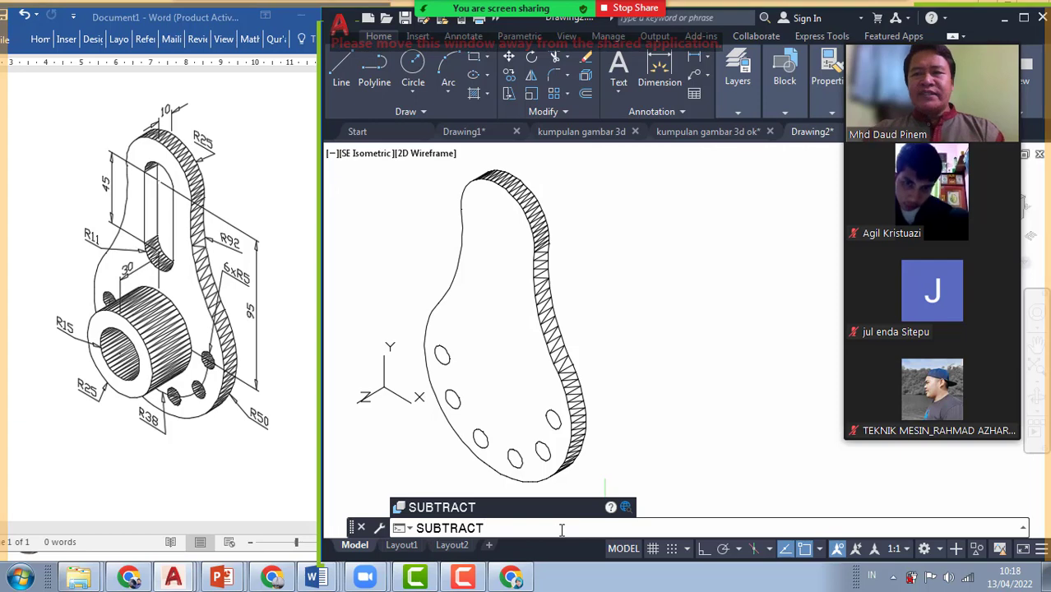
key("Return")
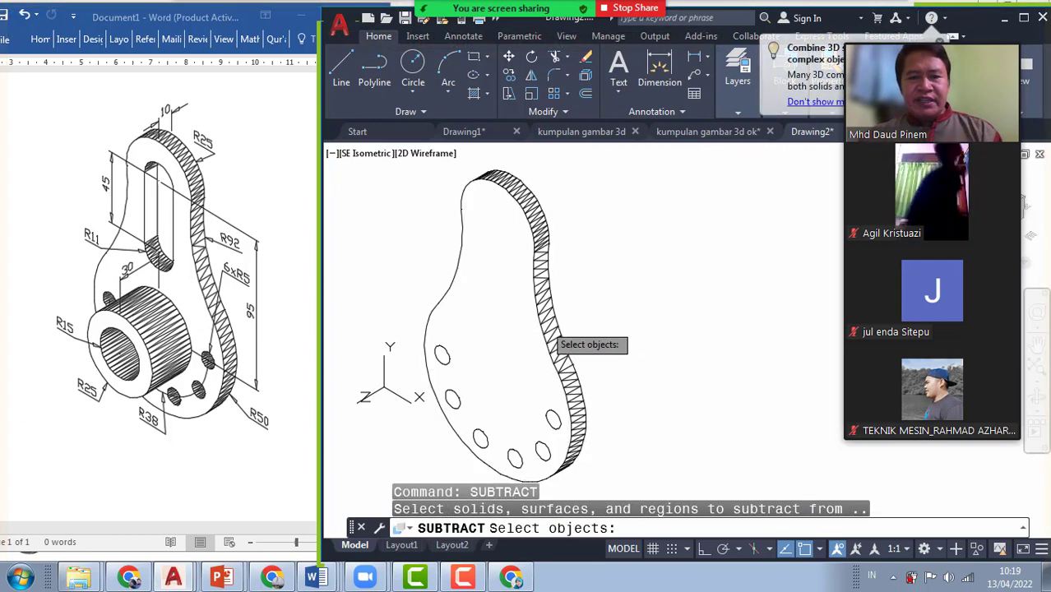
left_click(544, 324)
key("Return")
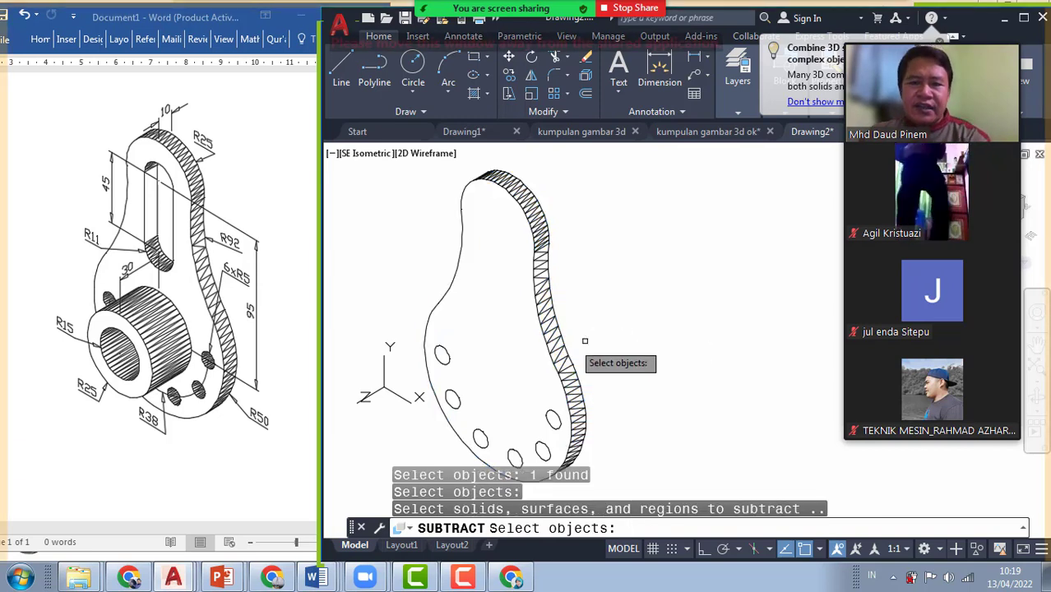
left_click(442, 355)
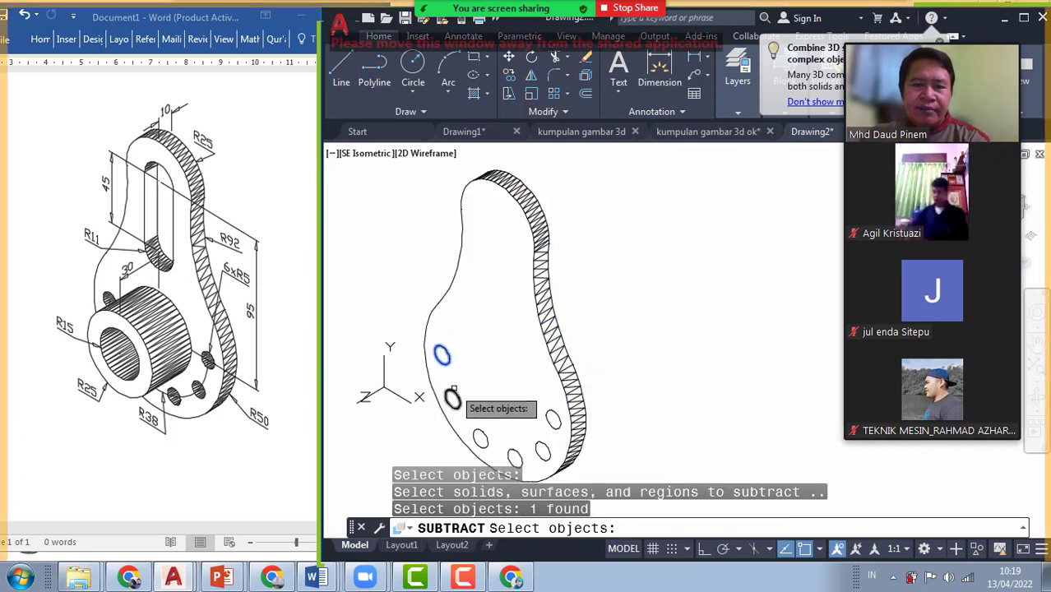
left_click(452, 398)
left_click(481, 438)
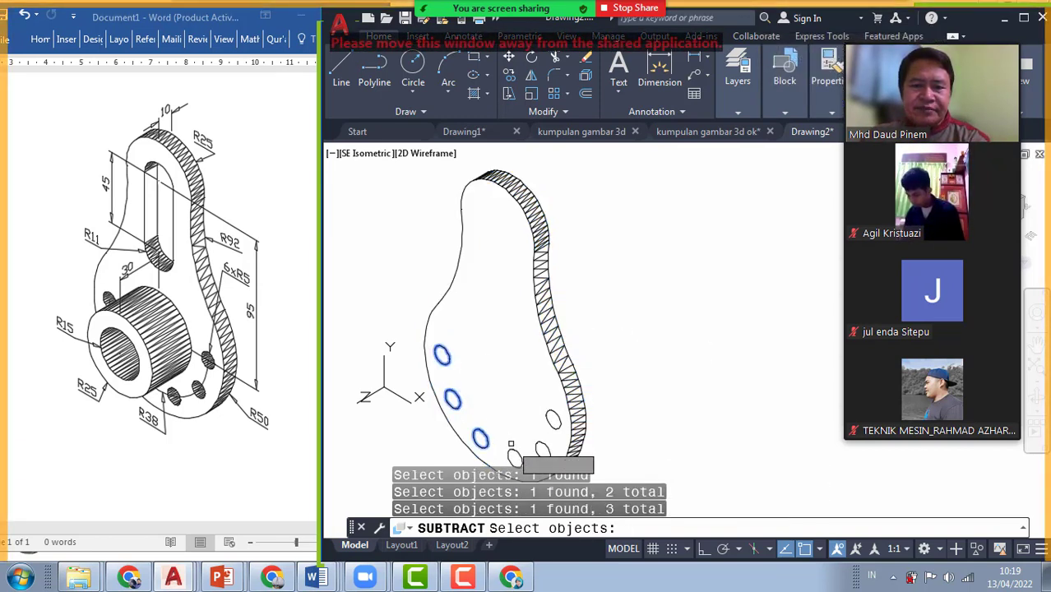
left_click(514, 457)
left_click(541, 448)
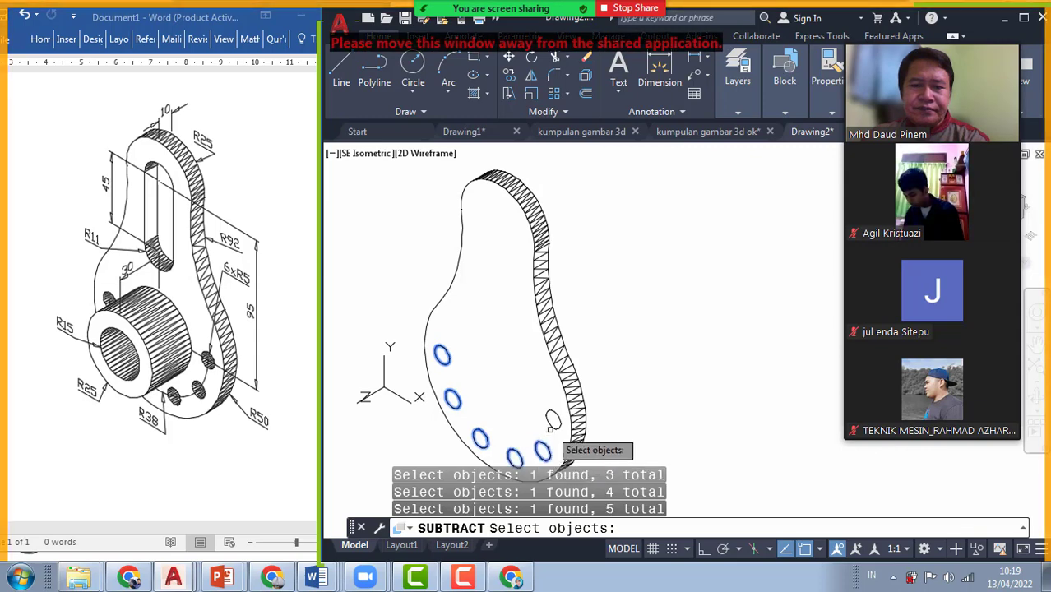
left_click(552, 420)
key("Return")
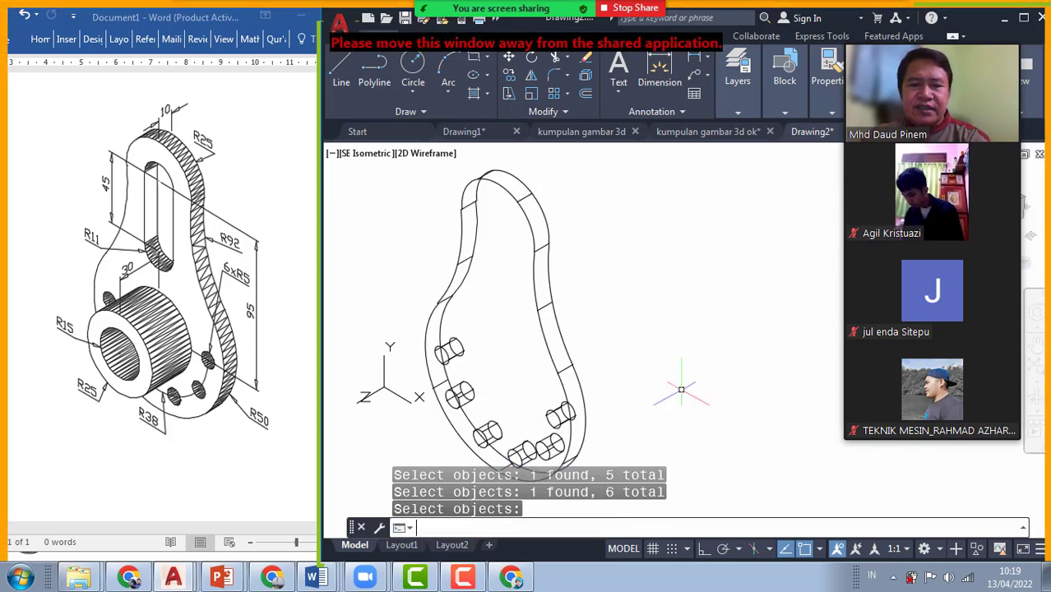
Display the drilled plate with hidden lines removed
left_click(519, 530)
type("HIDE")
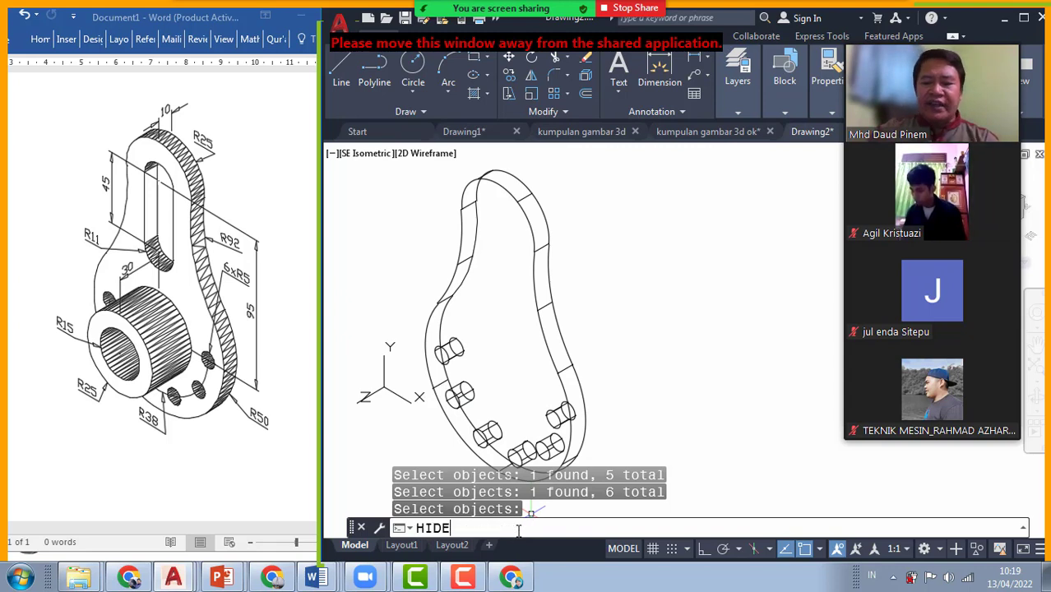
key("Return")
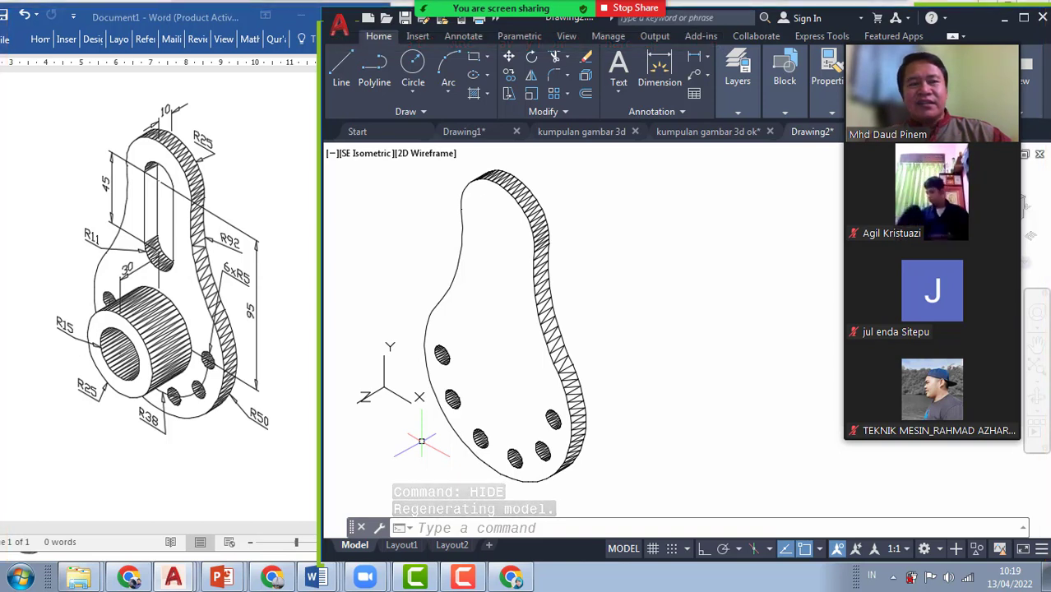
left_click(453, 528)
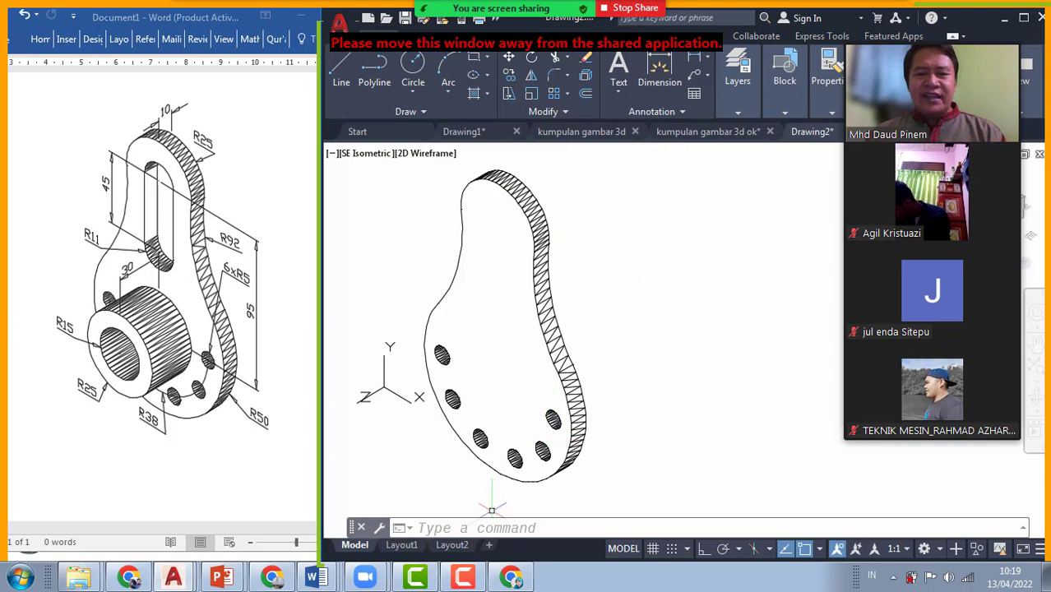
left_click(477, 528)
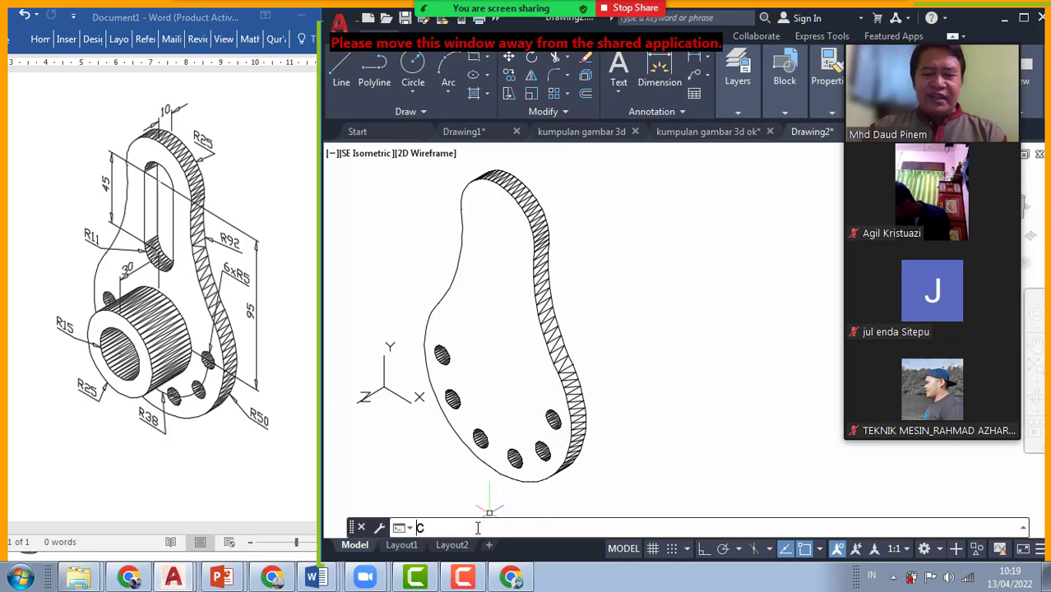
type("CYLIND")
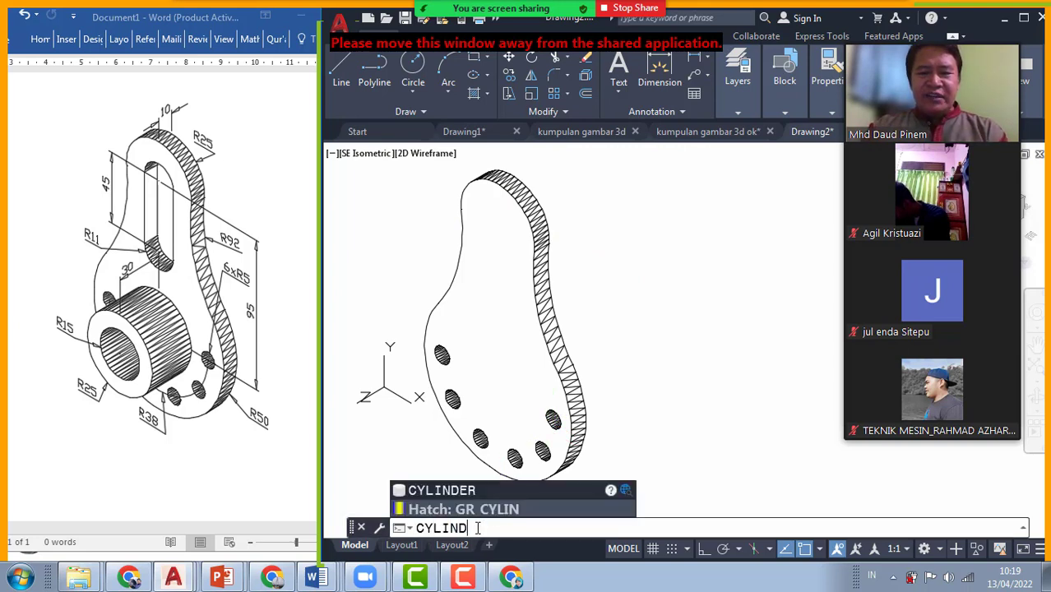
type("ER")
key("Return")
type("CEN")
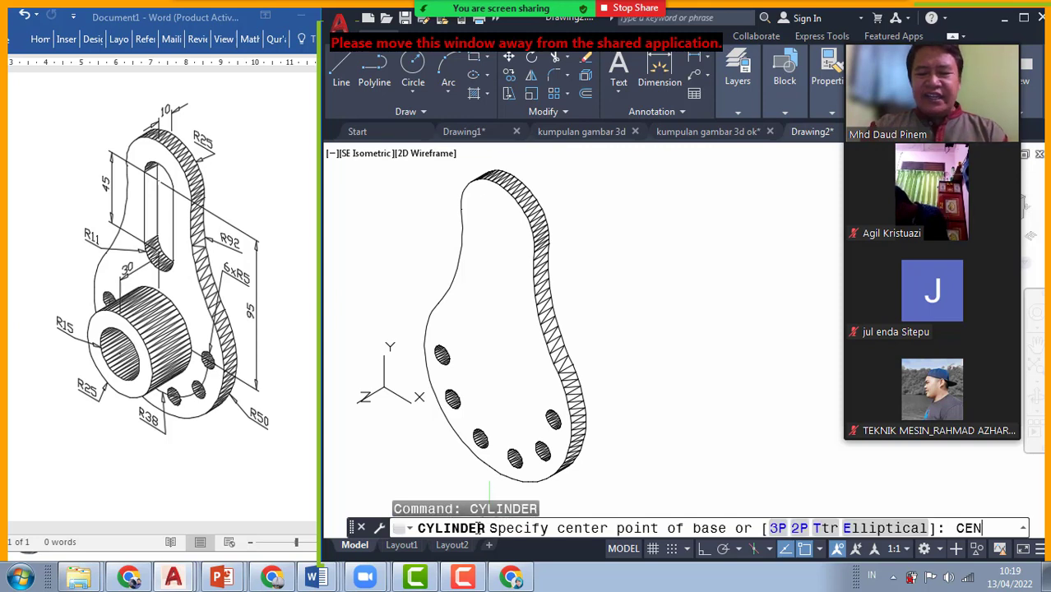
key("Return")
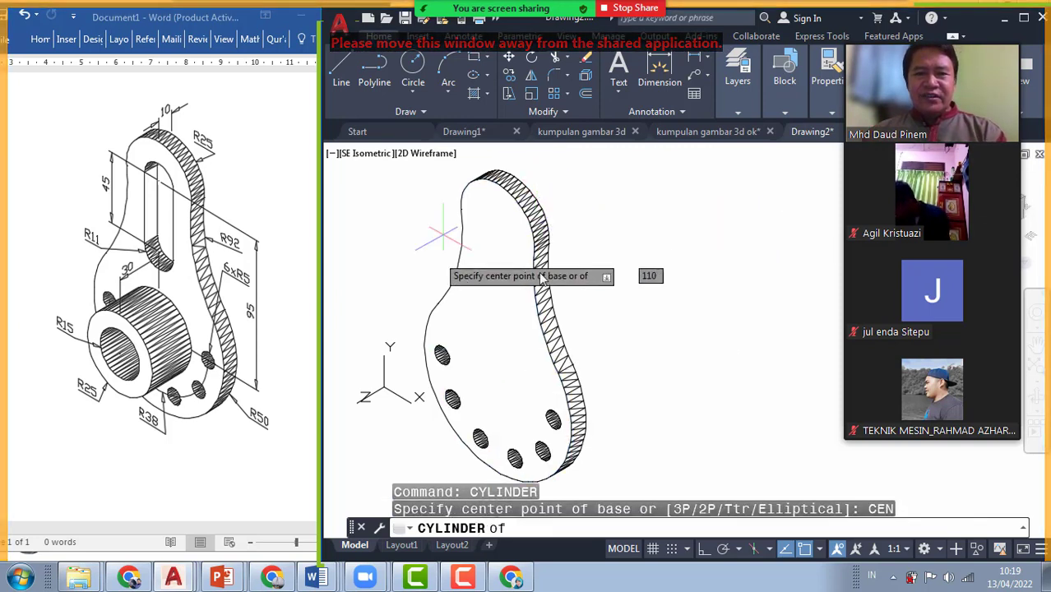
key("Escape")
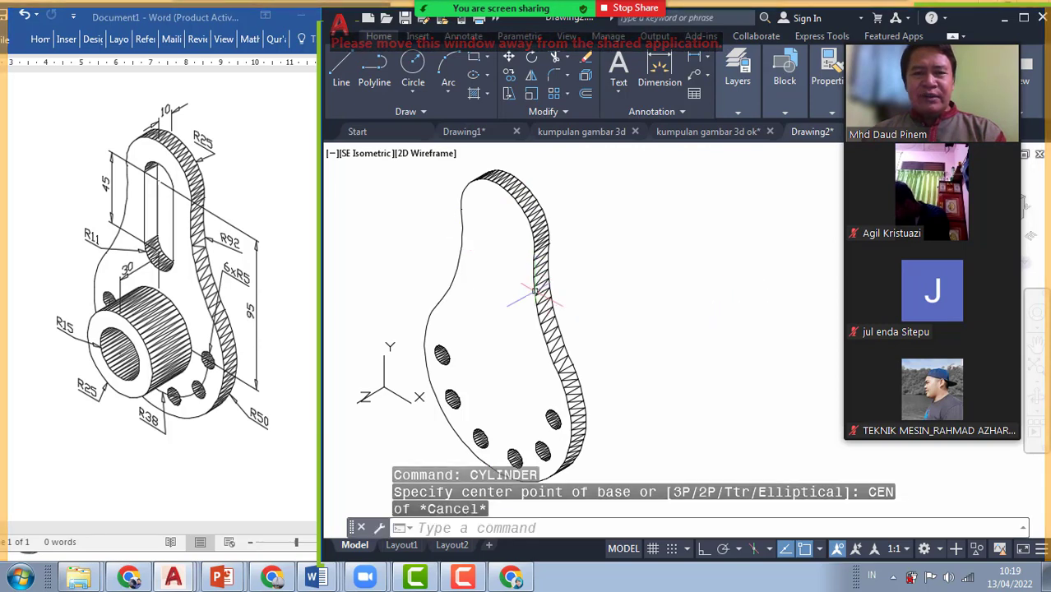
scroll(535, 291, "down", 2)
scroll(535, 290, "up", 2)
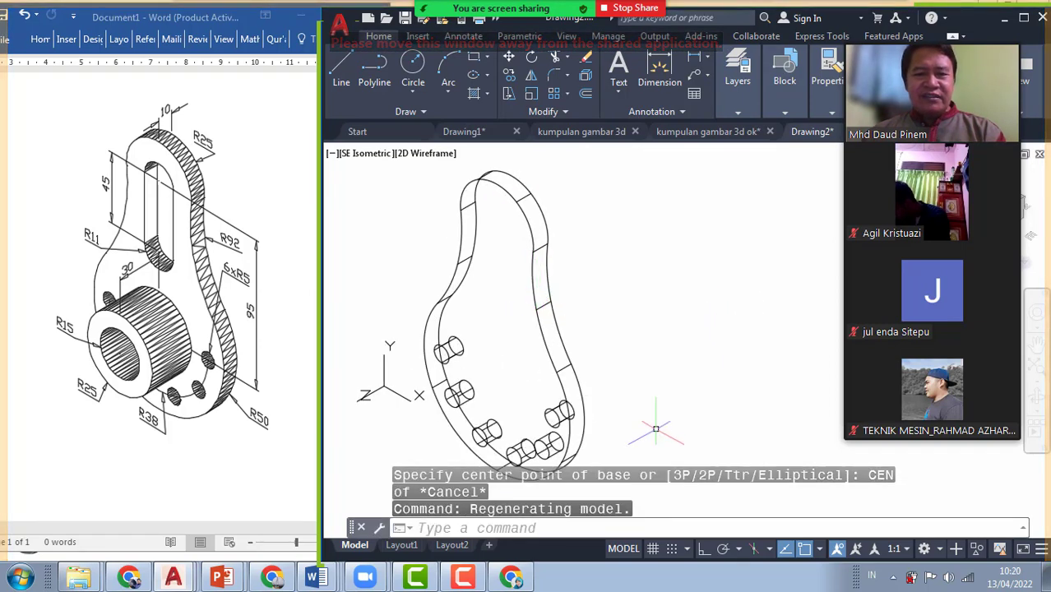
Create a cylinder of radius 11 and height 10 at the center of the plate's upper rear arc, then display with hidden lines removed
left_click(553, 528)
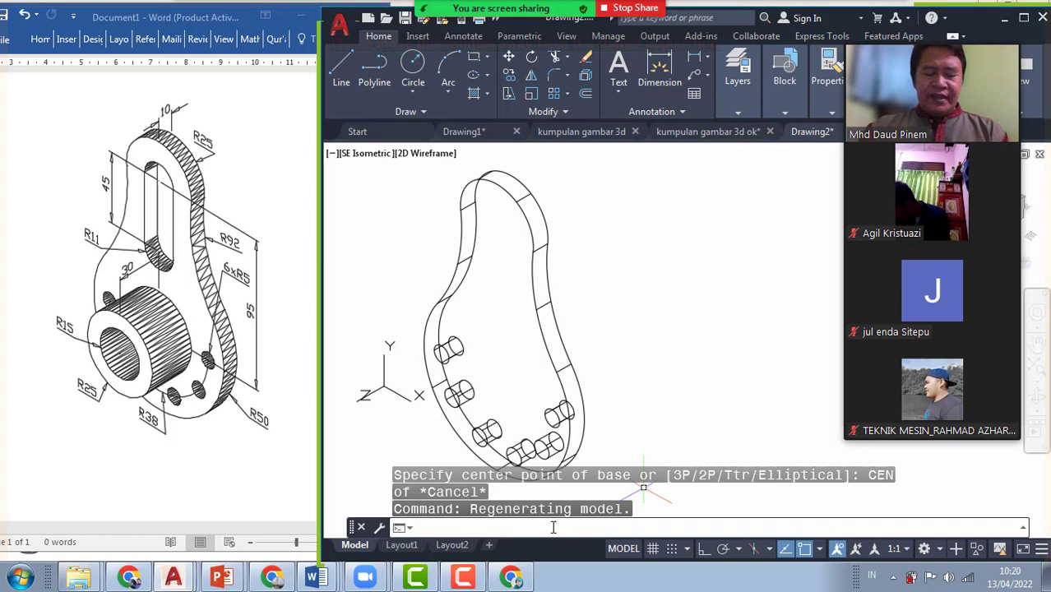
type("CY")
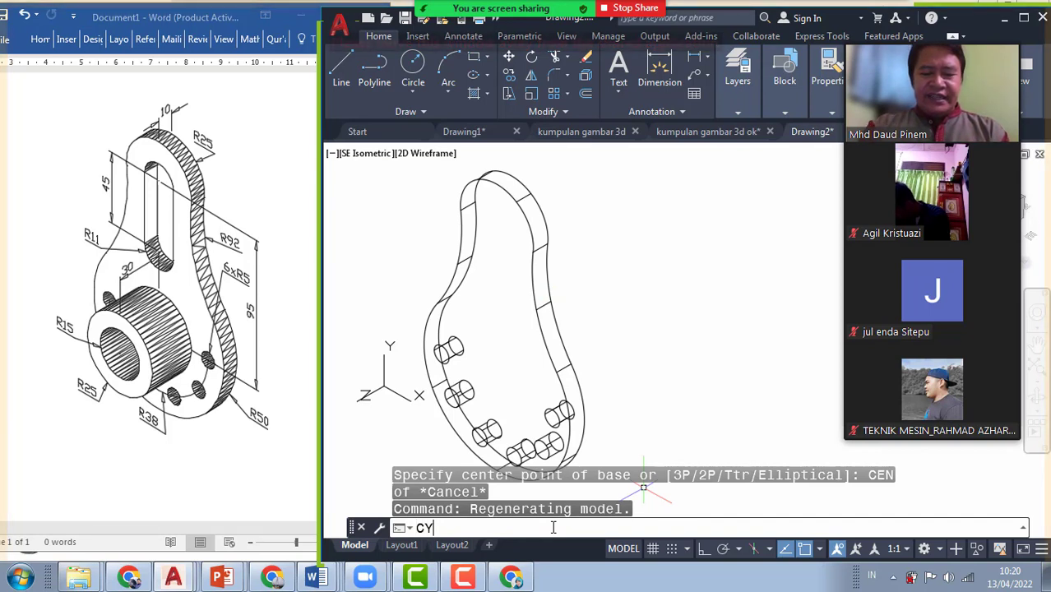
type("LINDER")
key("Return")
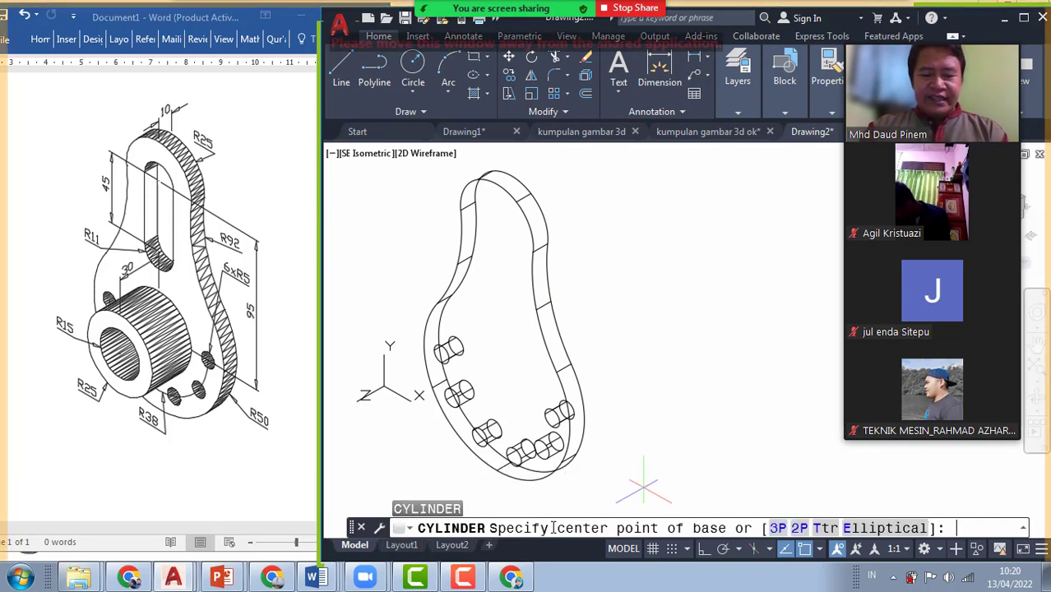
type("CEN")
key("Return")
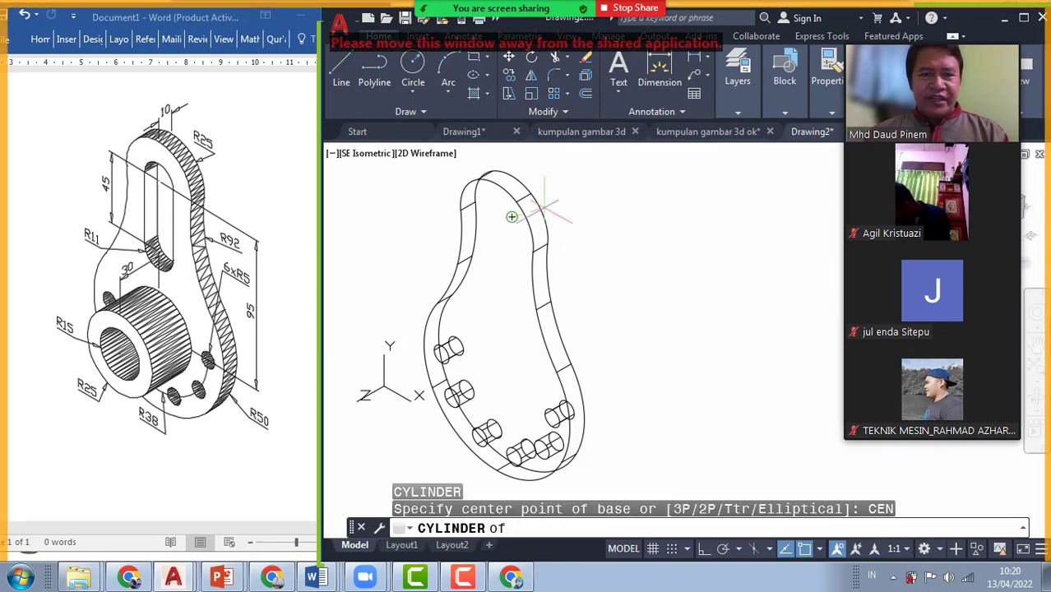
left_click(542, 201)
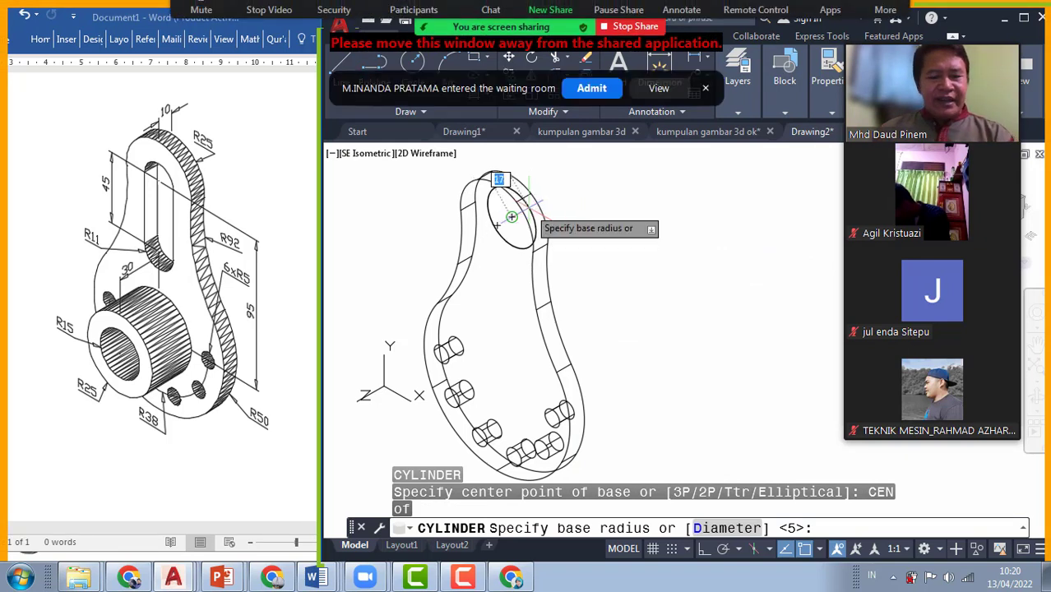
type("11")
key("Return")
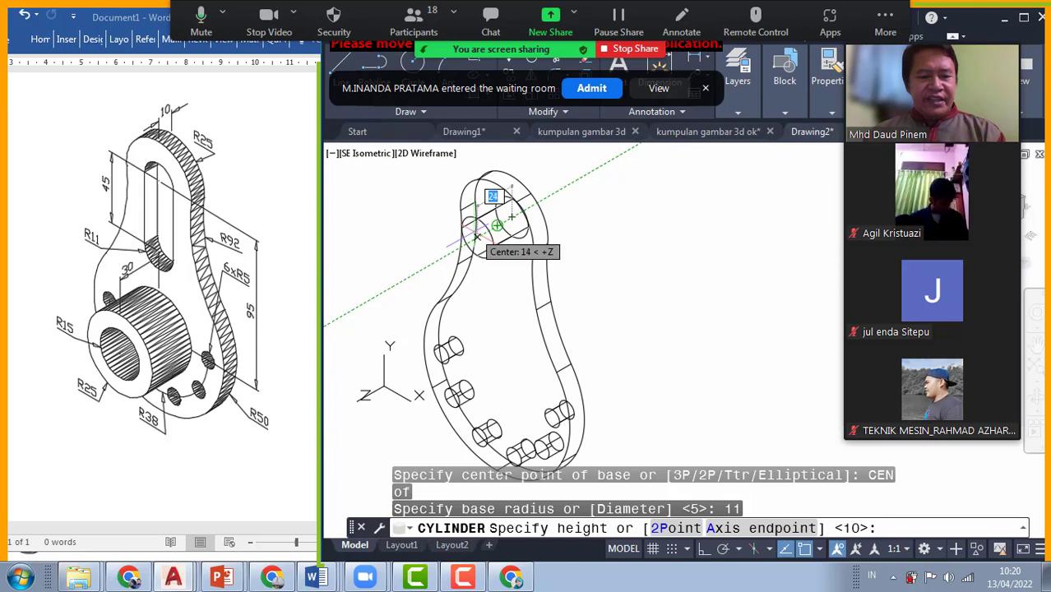
type("1")
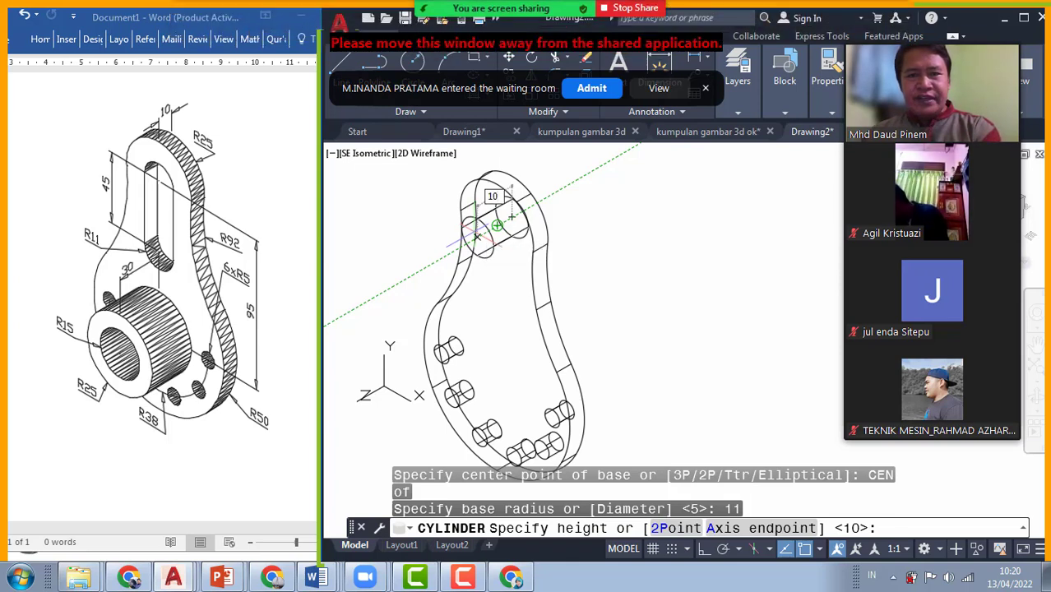
type("0")
key("Return")
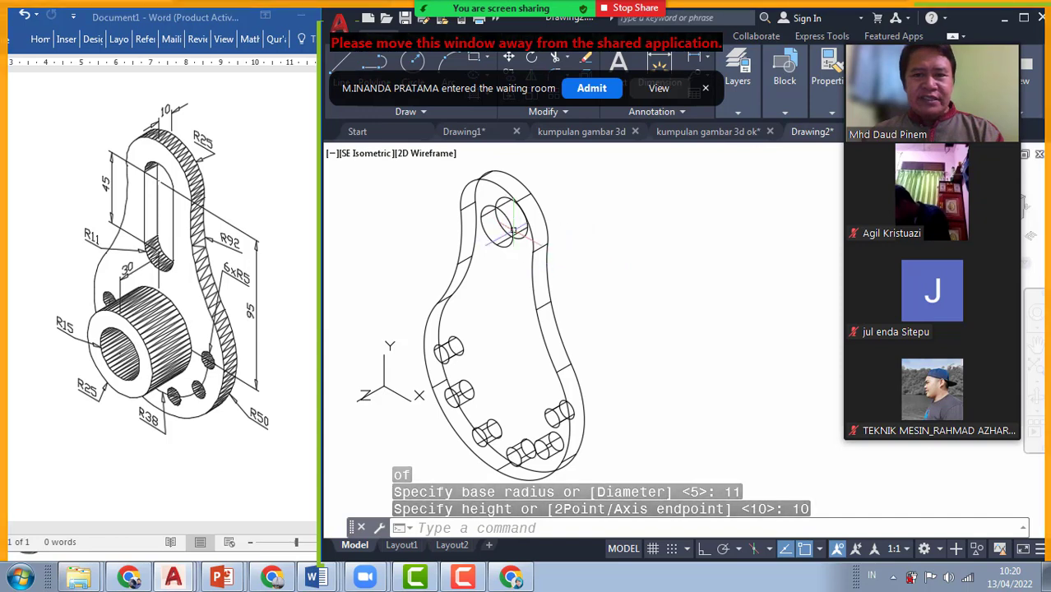
type("HIDE")
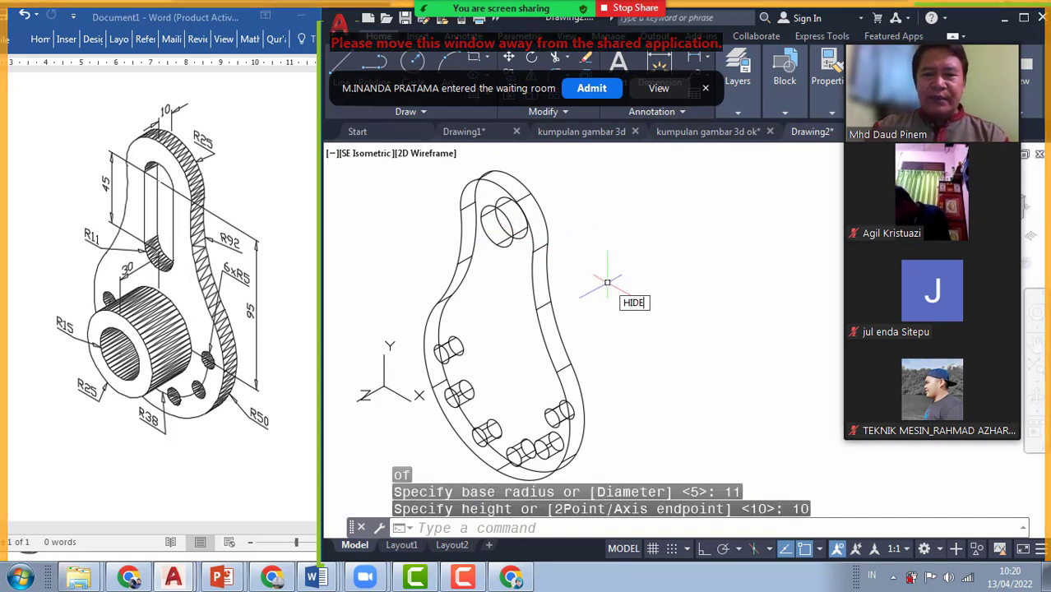
key("Return")
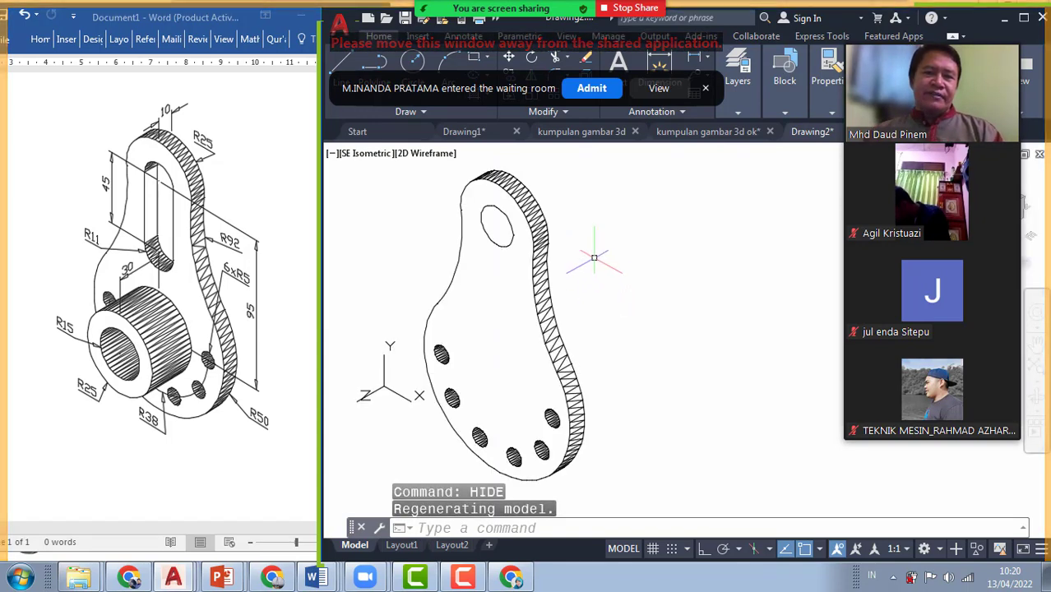
Start the Copy command for the radius 11 cylinder in the plate's upper end
type("COPY")
key("Return")
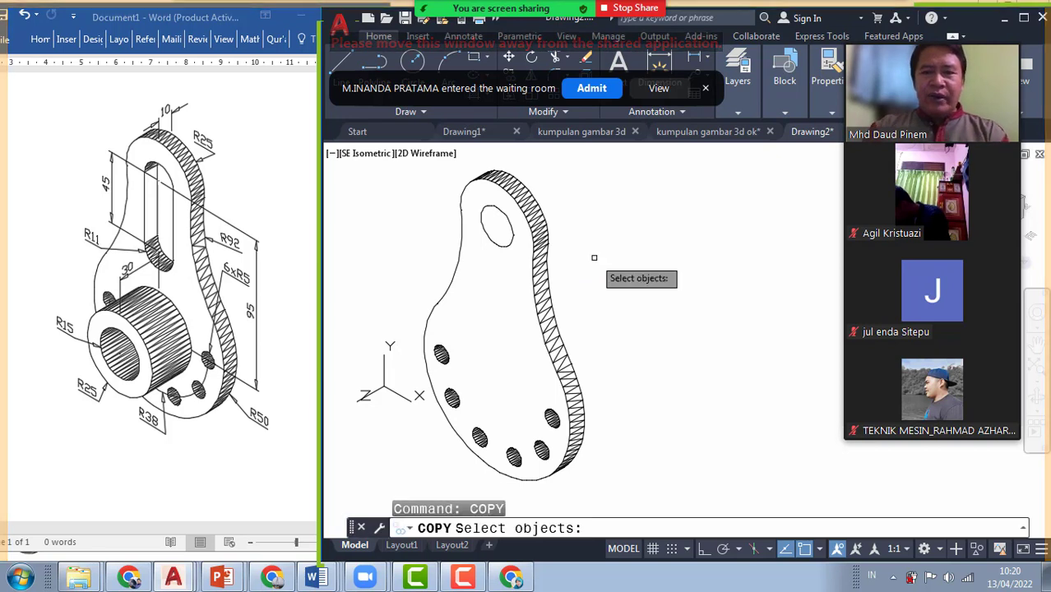
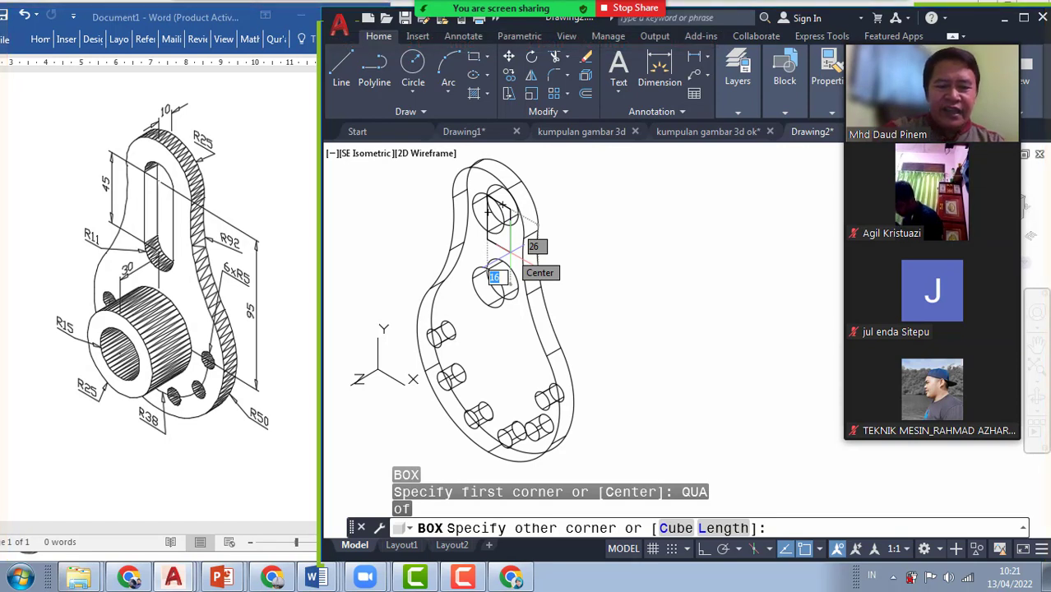
type("@22.")
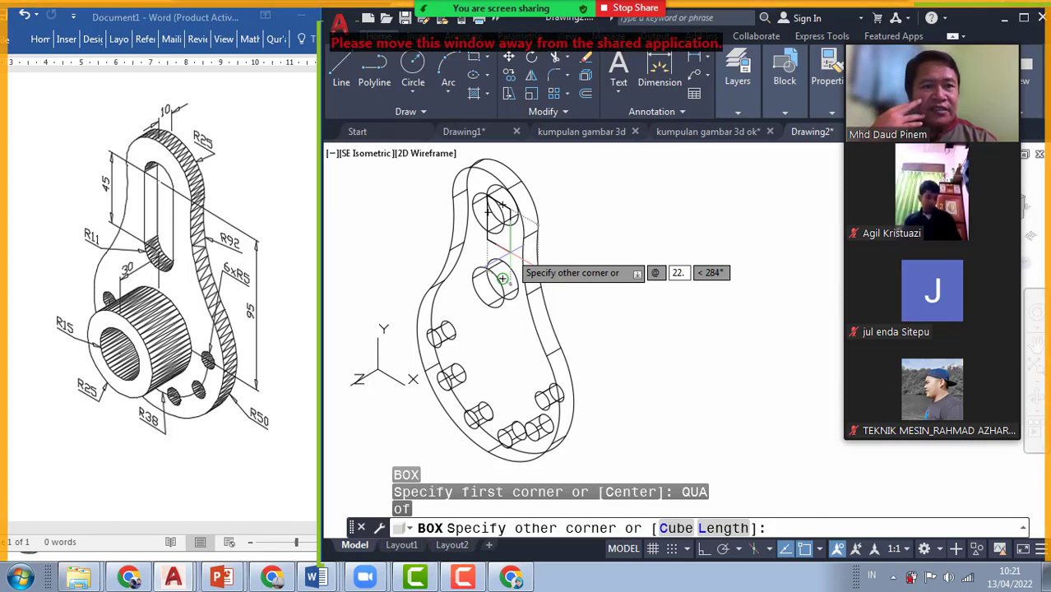
type("-45")
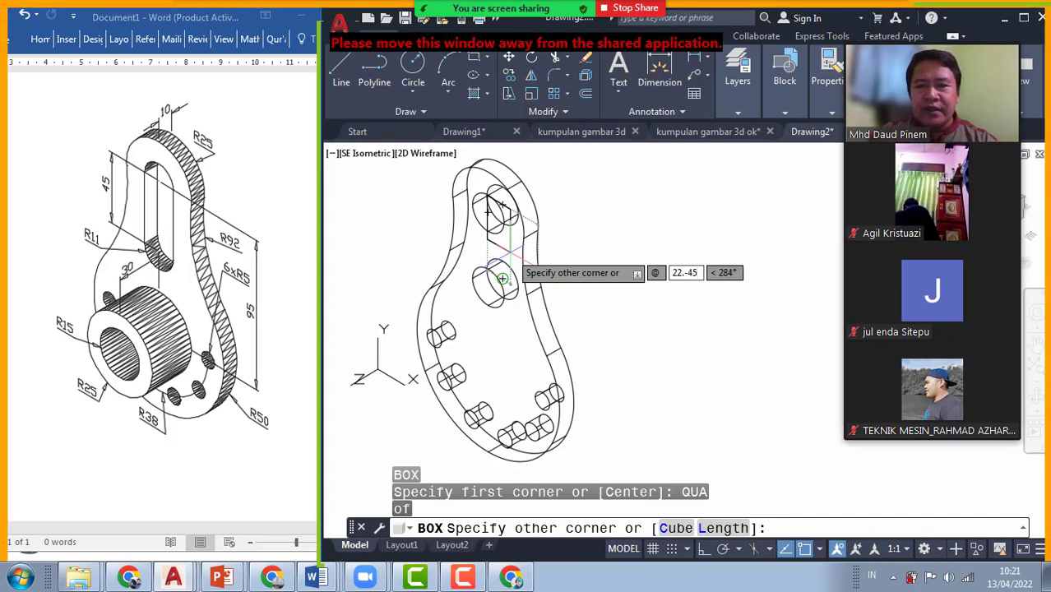
key("BackSpace")
key("BackSpace")
key("BackSpace")
key("BackSpace")
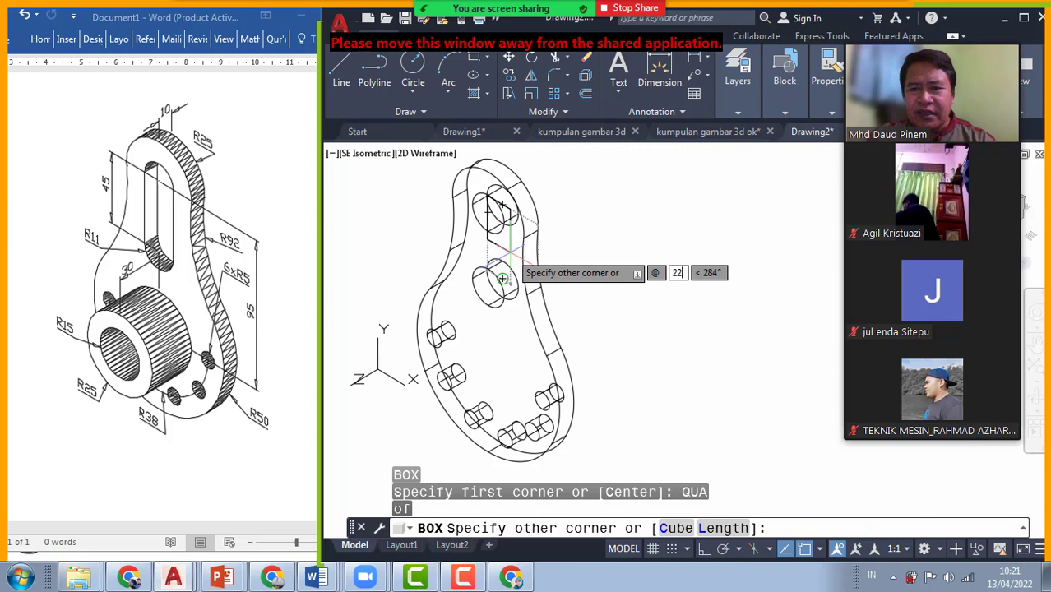
type(",")
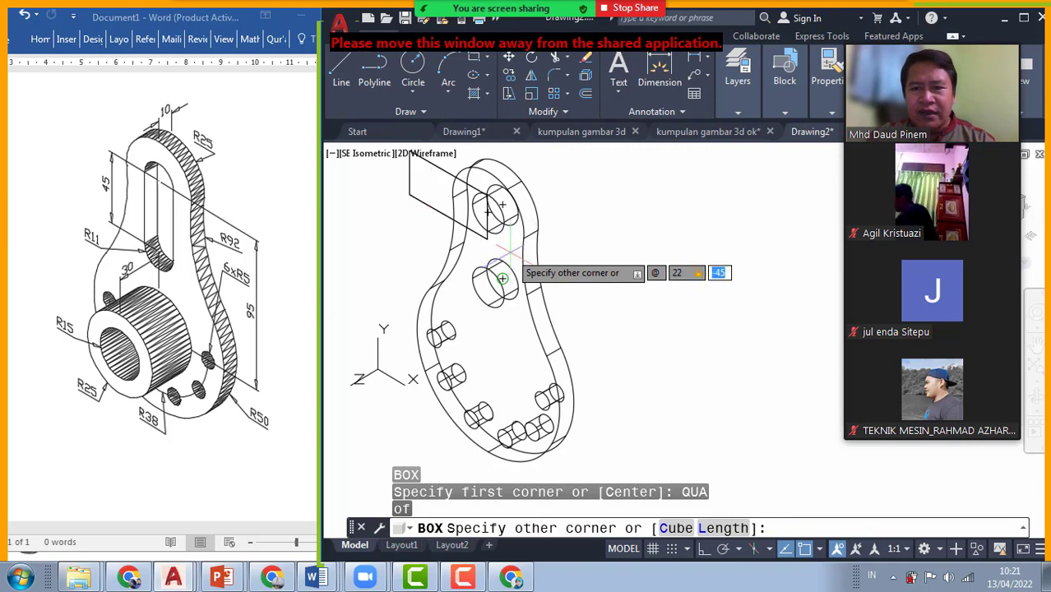
type("-")
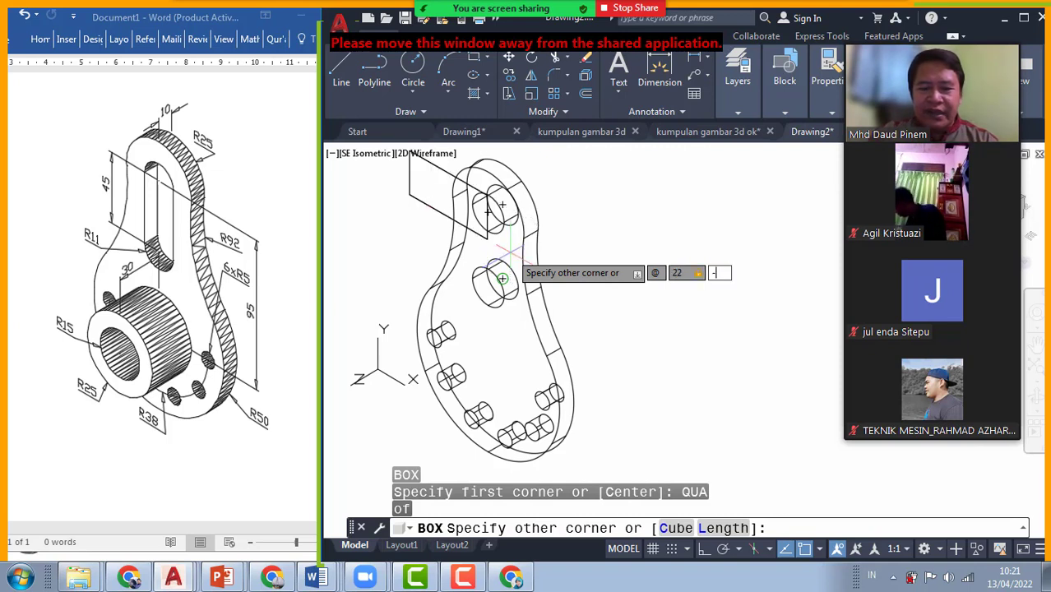
type("45")
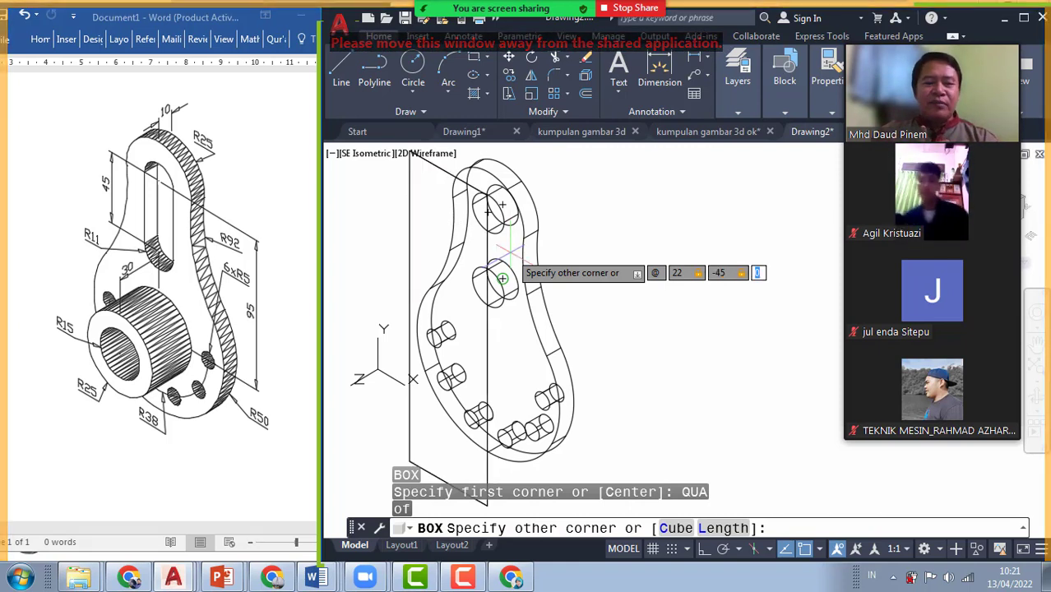
type(",10")
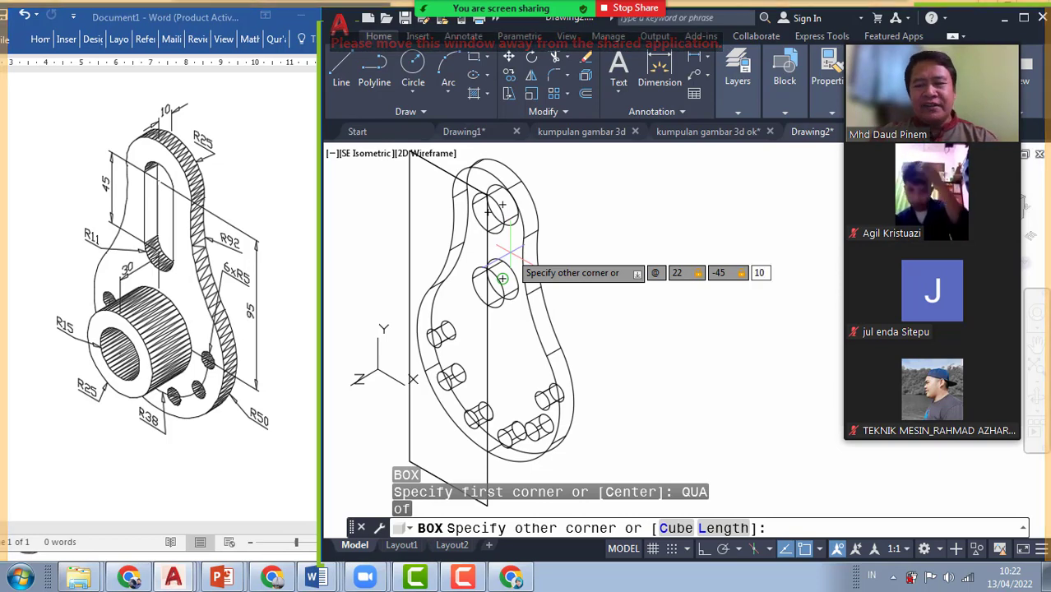
key("Return")
type("HIDE")
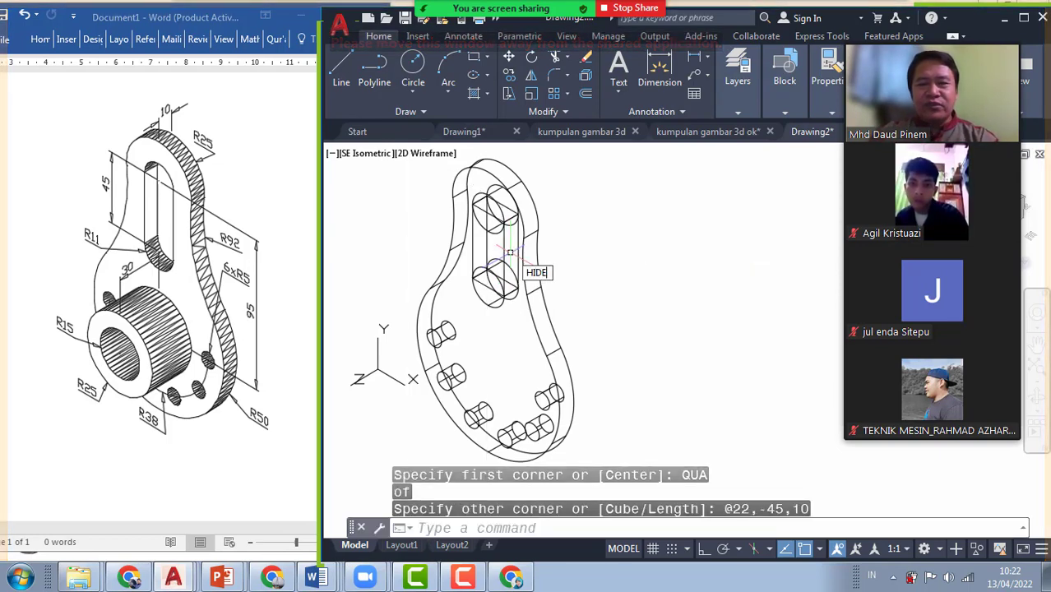
key("Return")
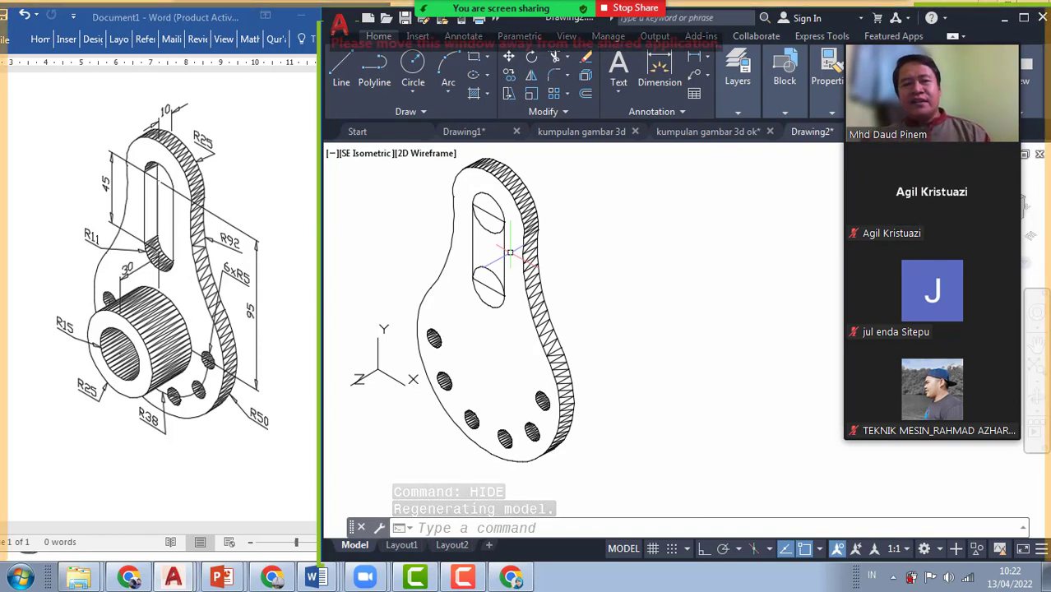
Subtract the two radius 11 cylinders and the box between them from the plate solid to cut the slot
left_click(454, 529)
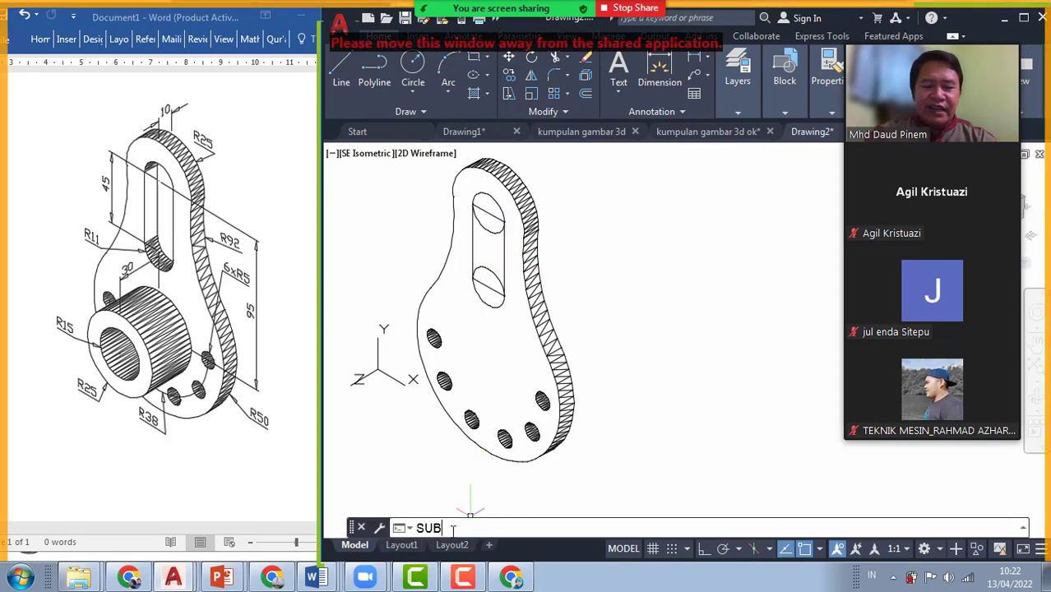
type("SUBTRACT")
key("Return")
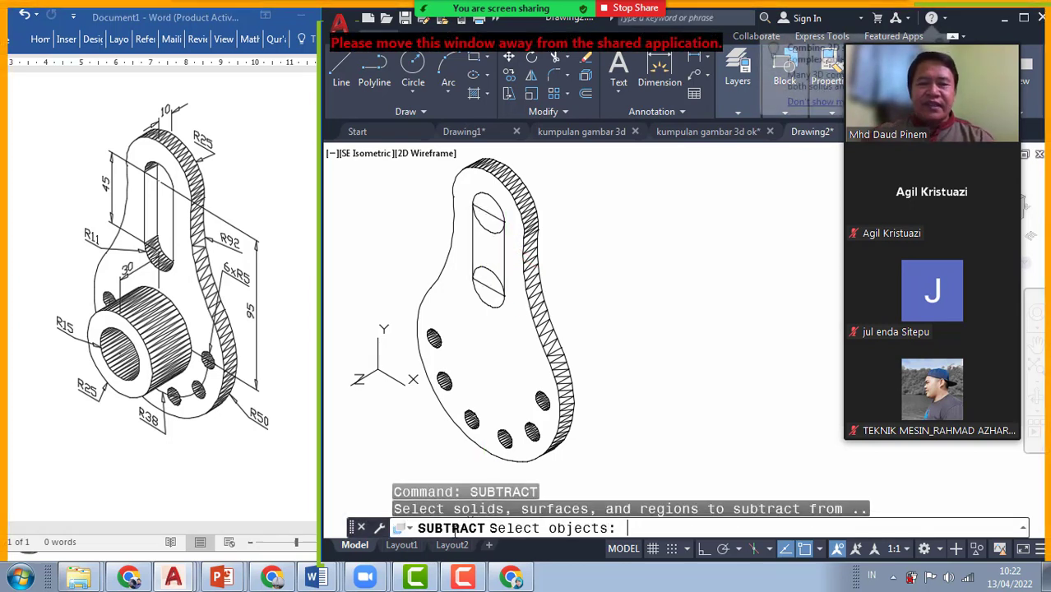
left_click(540, 215)
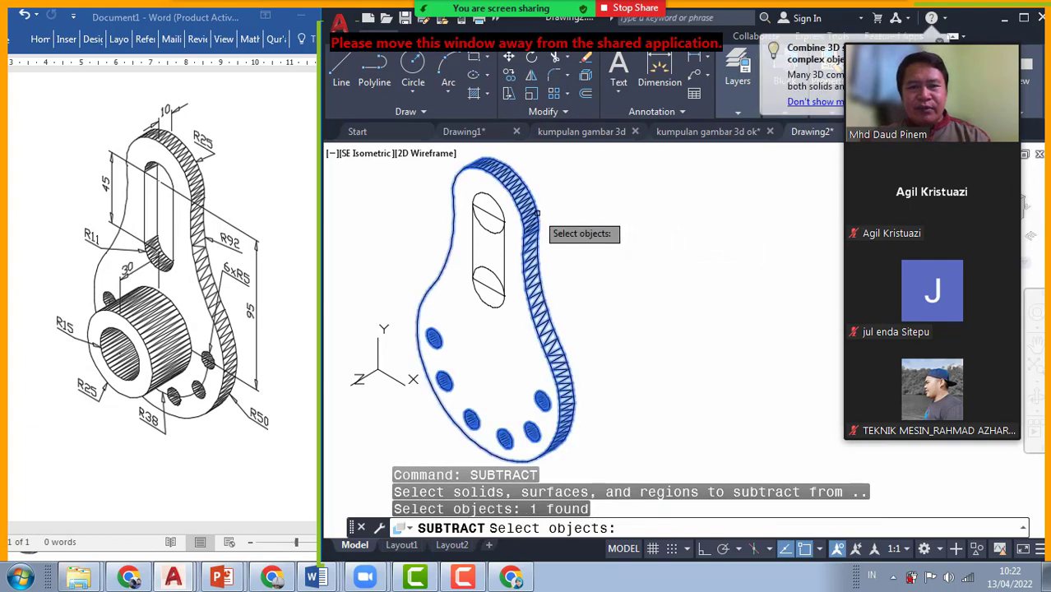
key("Return")
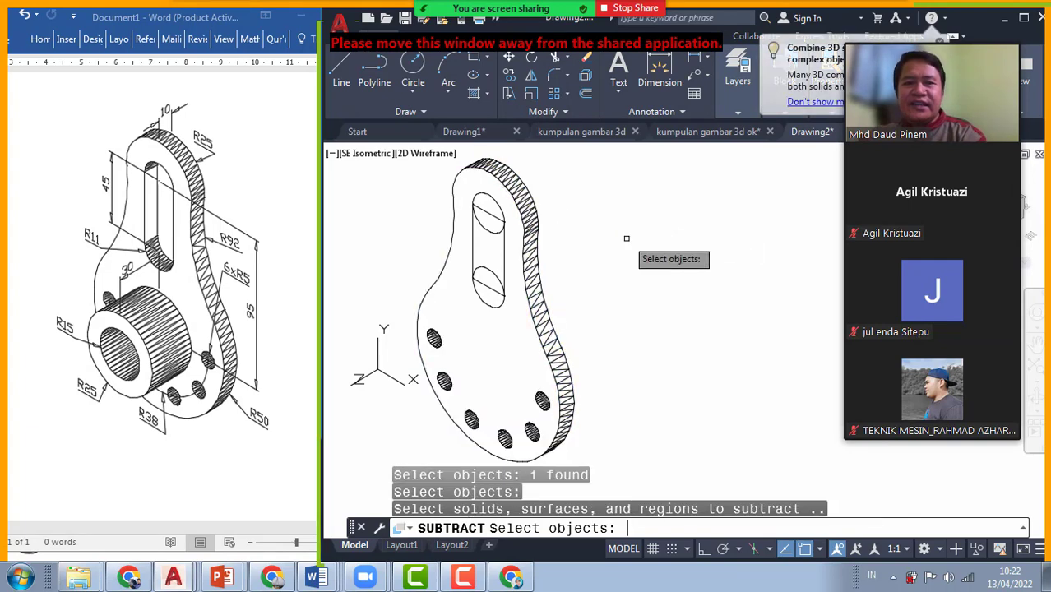
left_click(497, 204)
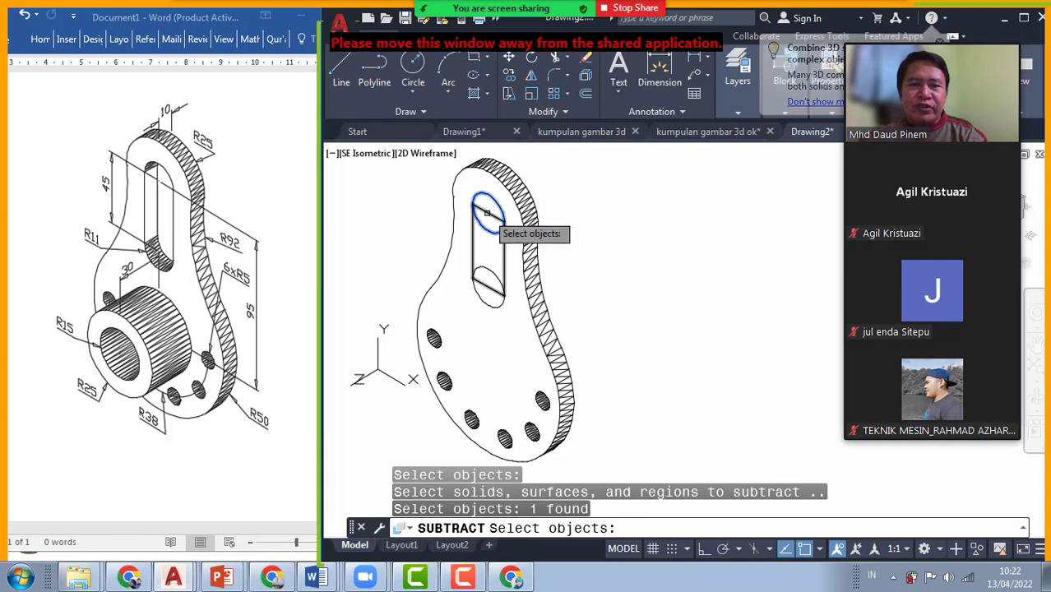
left_click(488, 226)
left_click(487, 269)
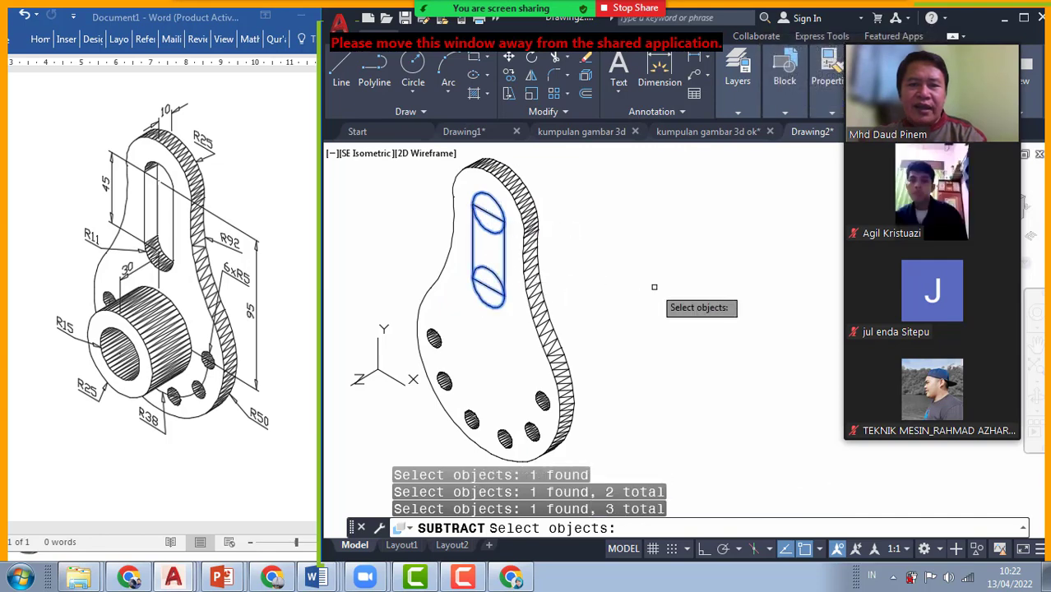
key("Return")
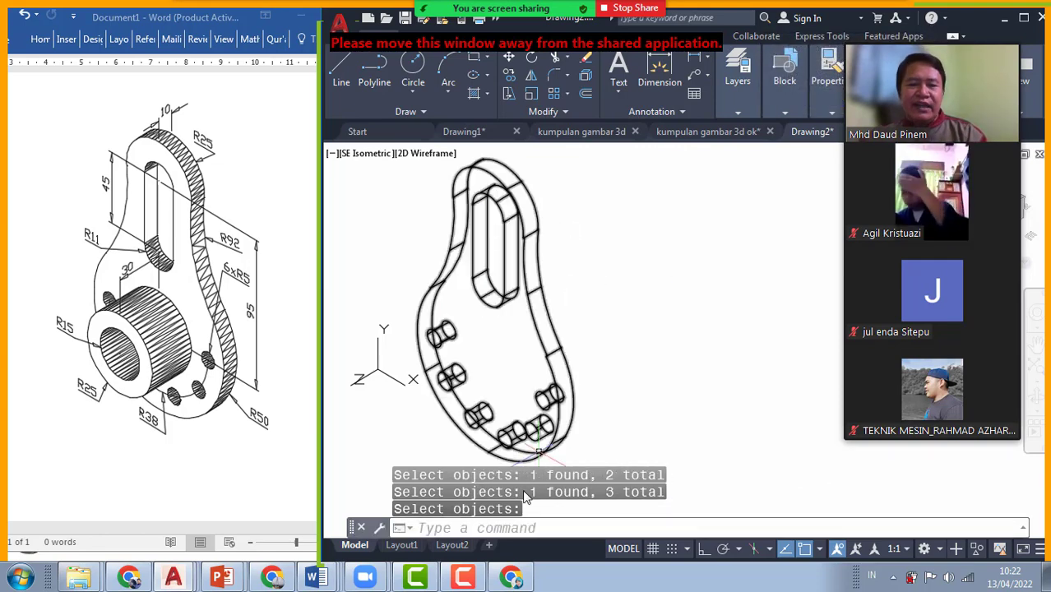
Display the slotted plate with hidden lines removed
left_click(498, 528)
type("HIDE")
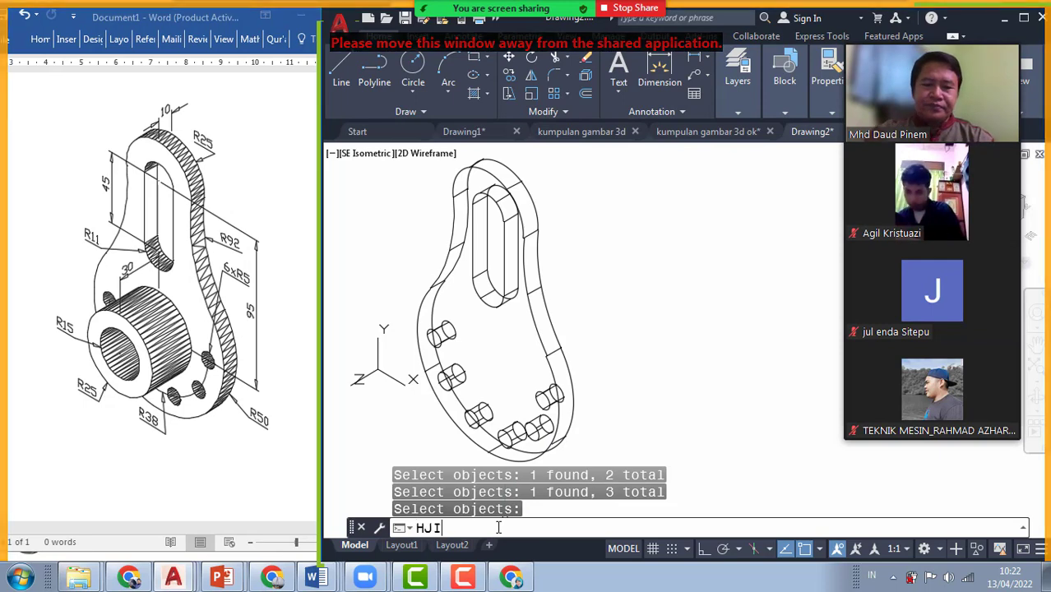
key("BackSpace")
key("BackSpace")
key("BackSpace")
type("I")
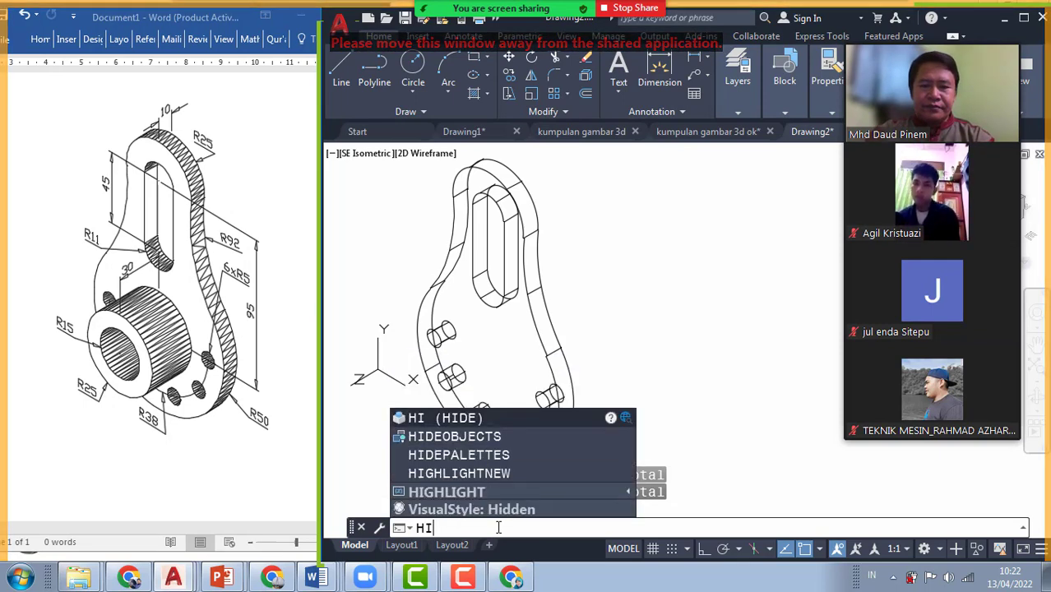
type("DE")
key("Return")
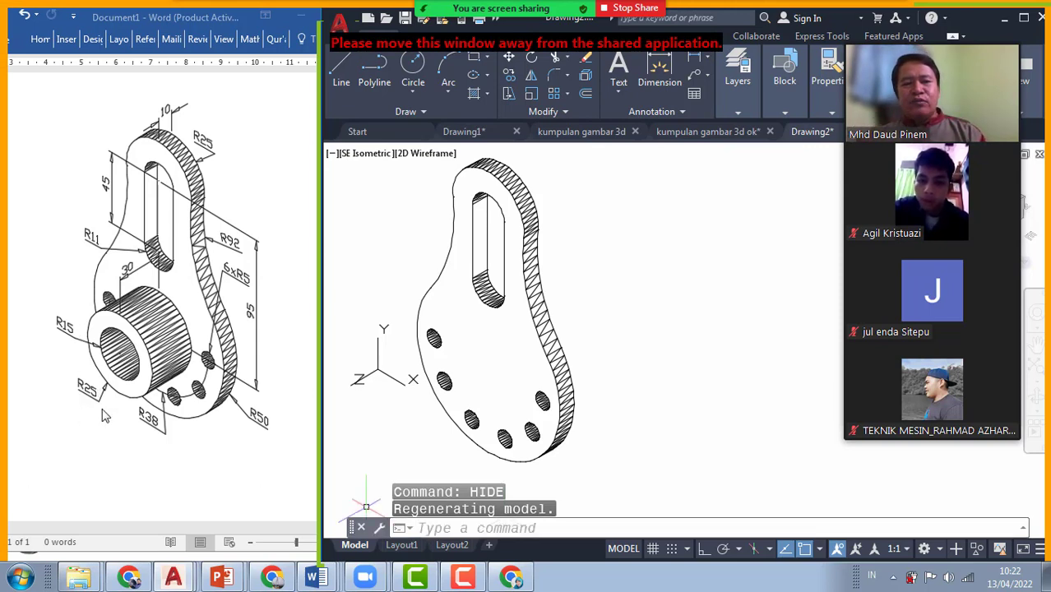
left_click(429, 529)
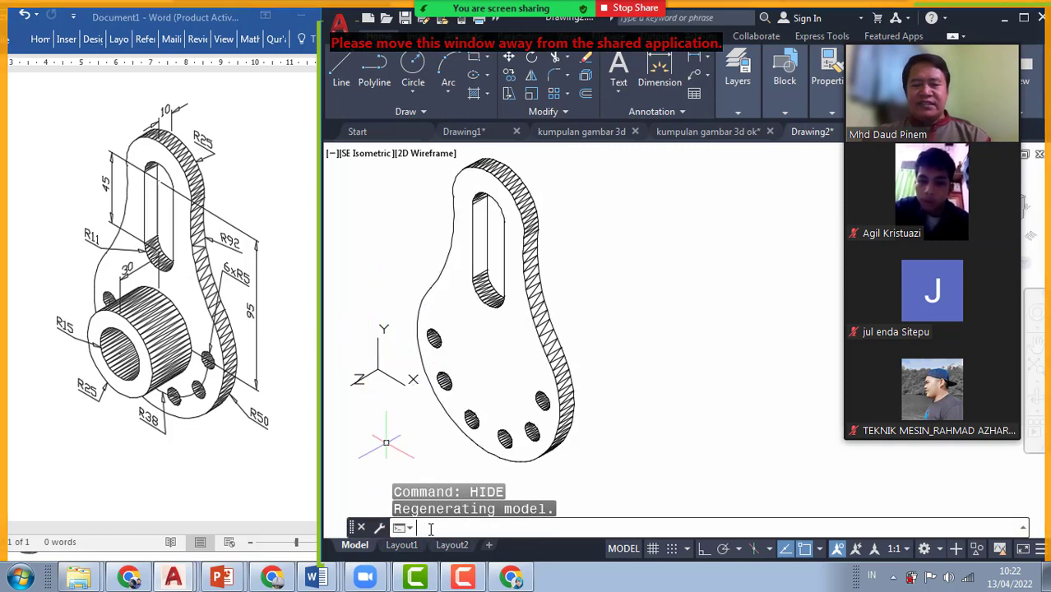
type("CYLIN")
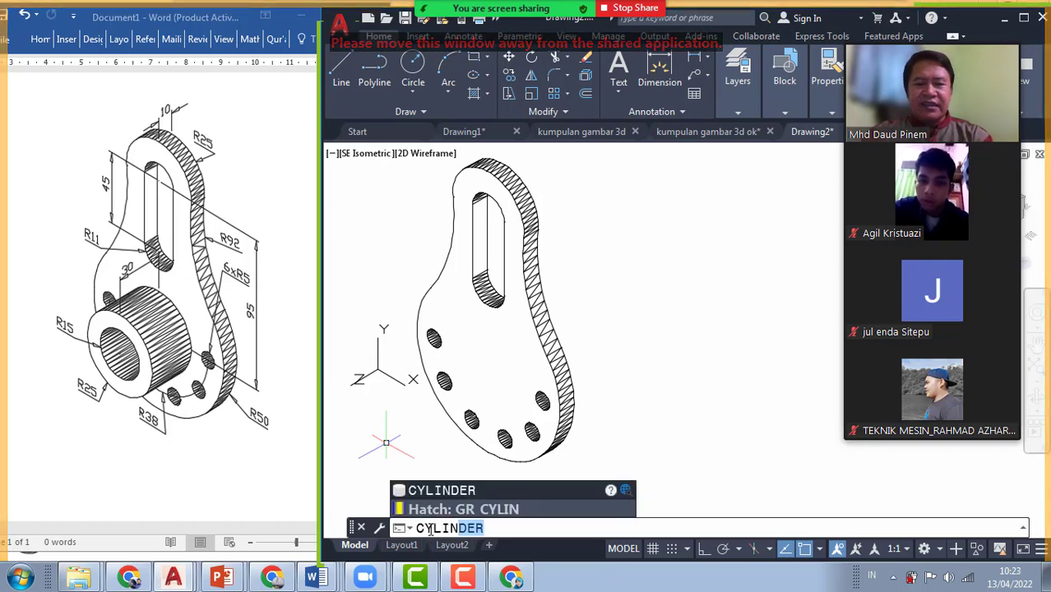
key("Escape")
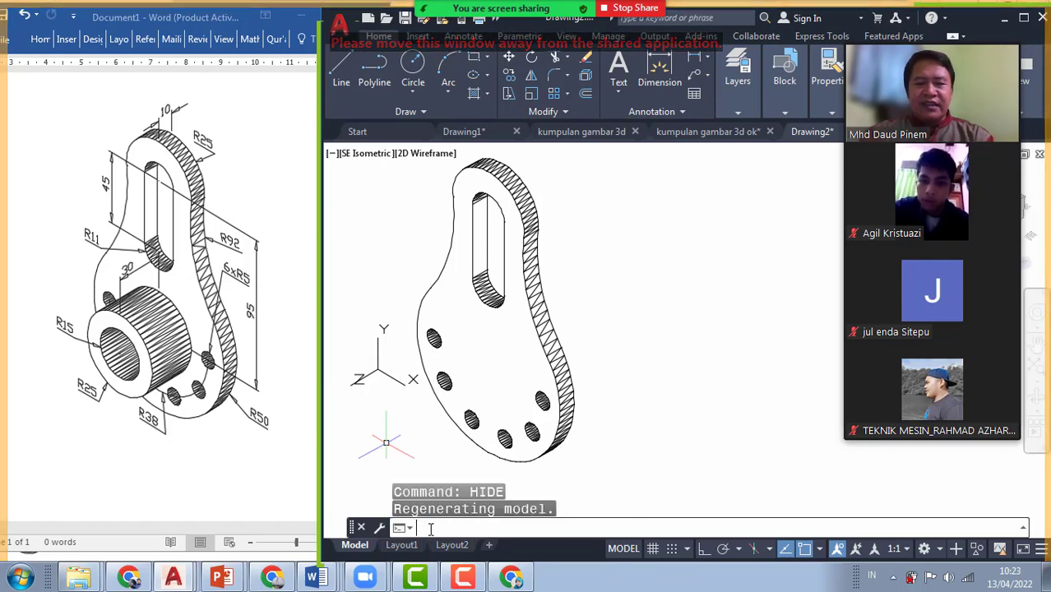
Create a cylinder of radius 25 and height 30 at the center of the plate's large lower front arc
scroll(490, 311, "down", 2)
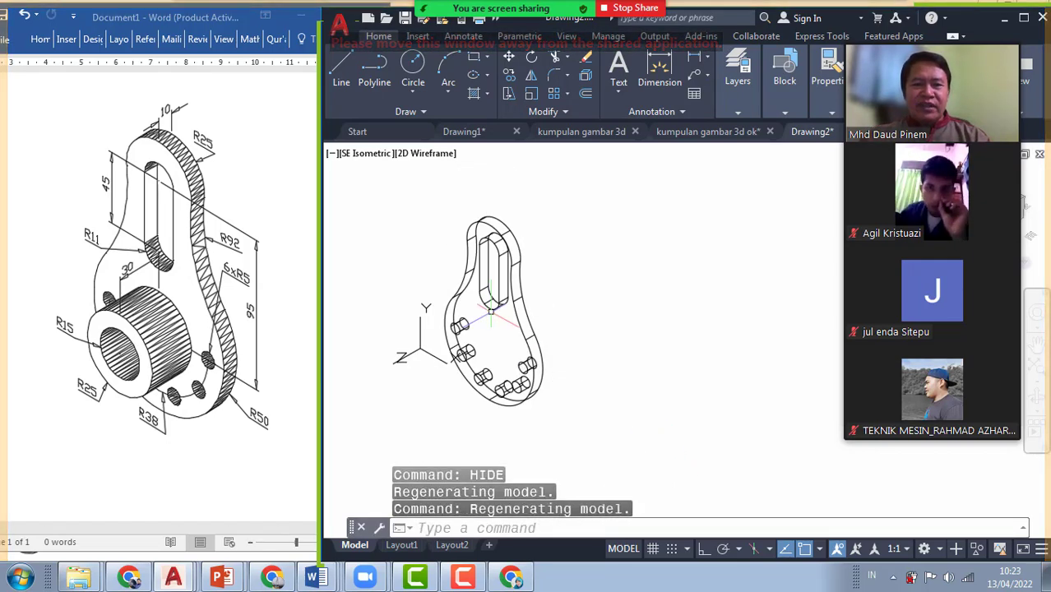
scroll(490, 311, "up", 2)
middle_click_drag(490, 311, 547, 313)
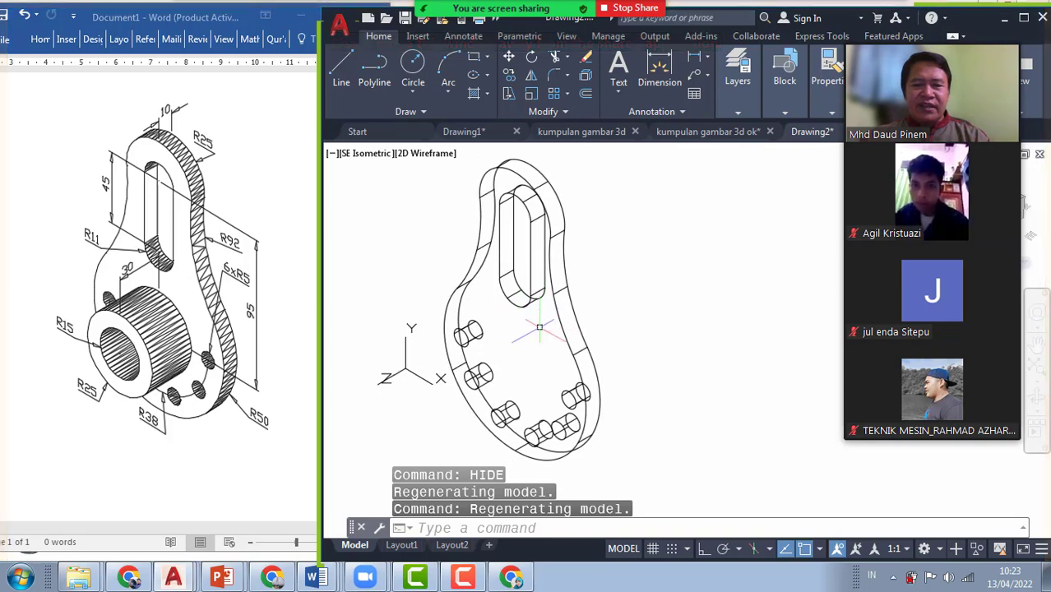
left_click(523, 527)
type("C")
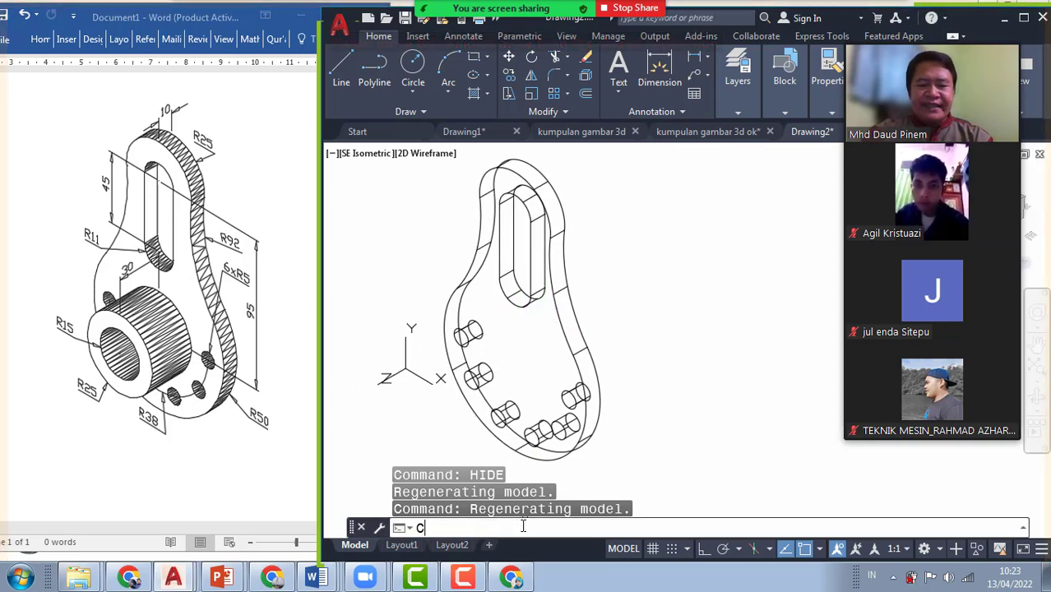
type("YLINDER")
key("Return")
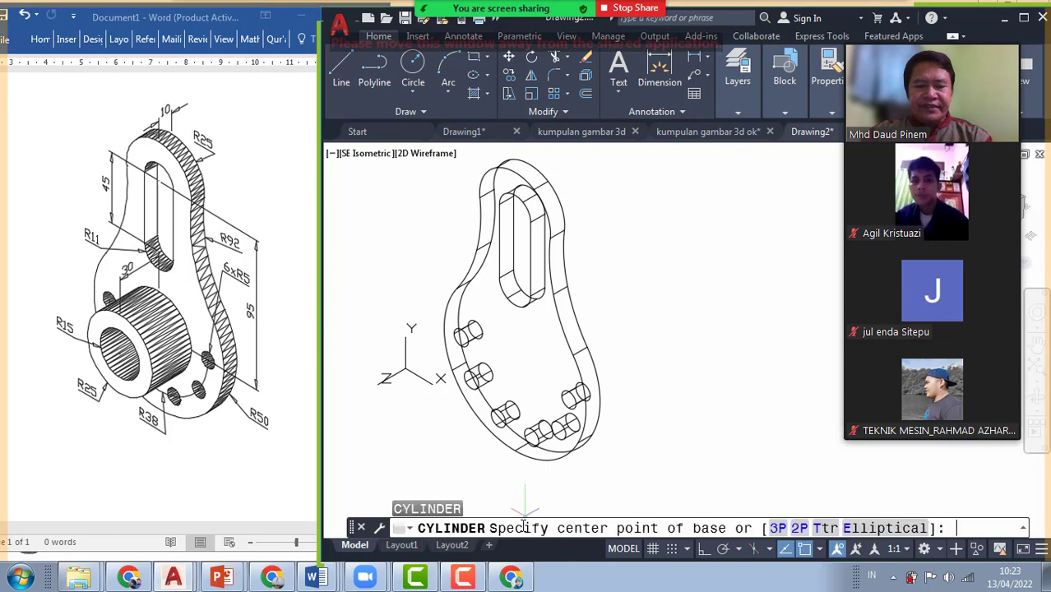
type("CEN")
key("Return")
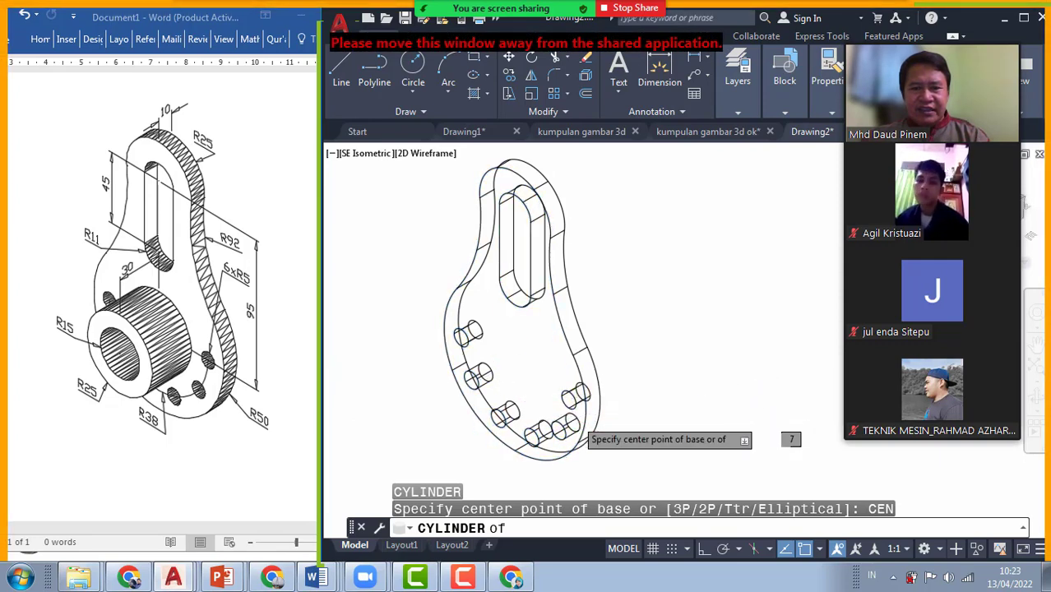
scroll(588, 423, "up", 2)
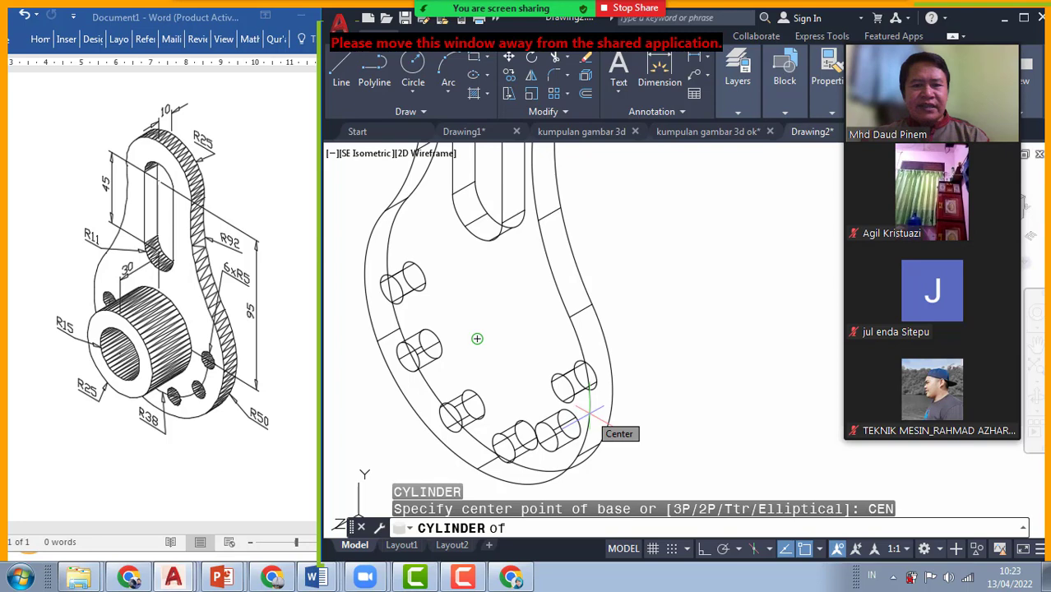
left_click(588, 413)
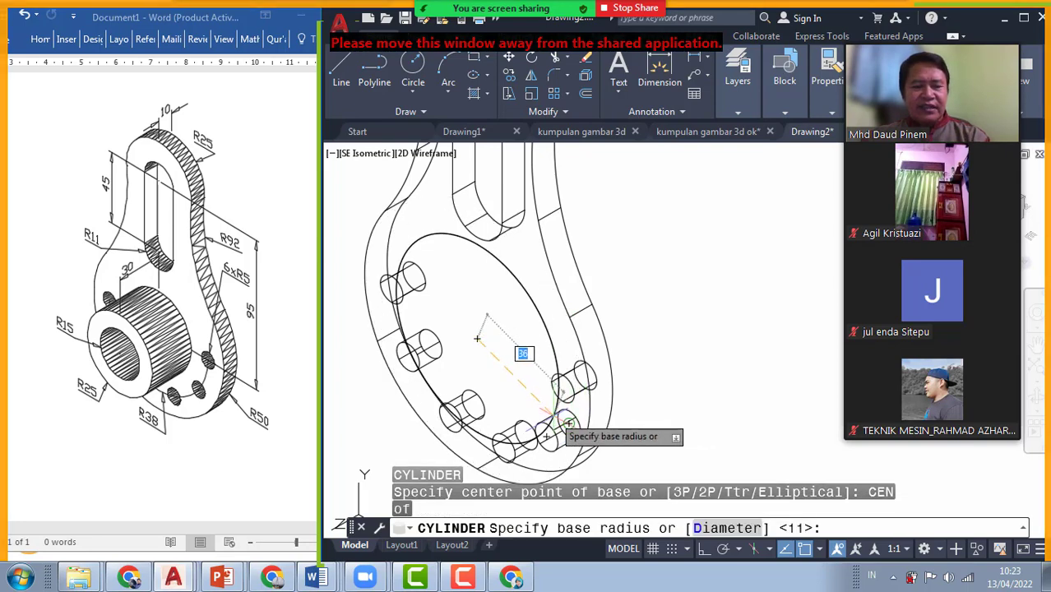
type("25")
key("Return")
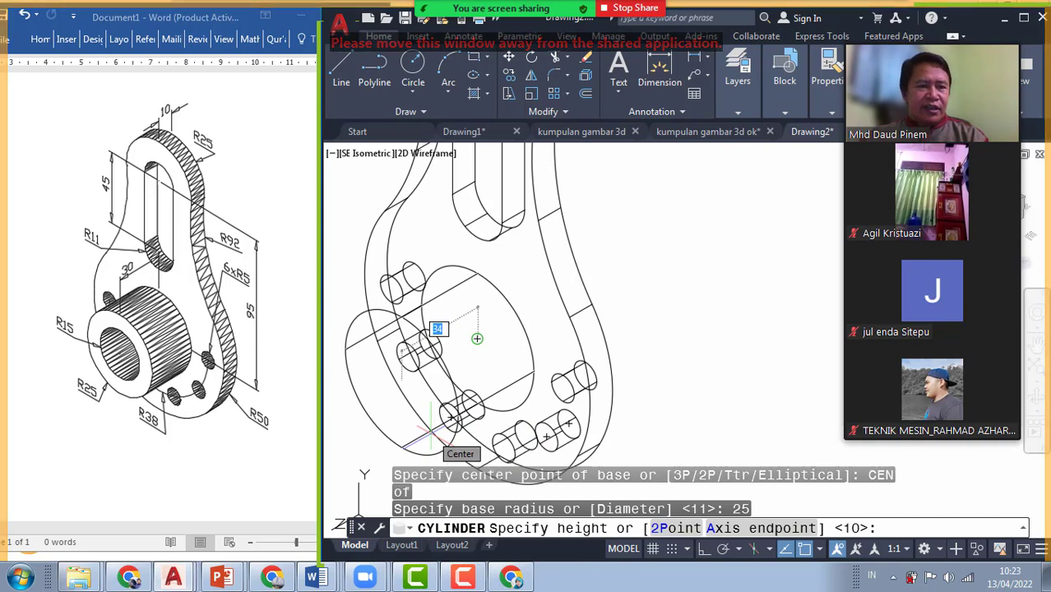
type("30")
key("Return")
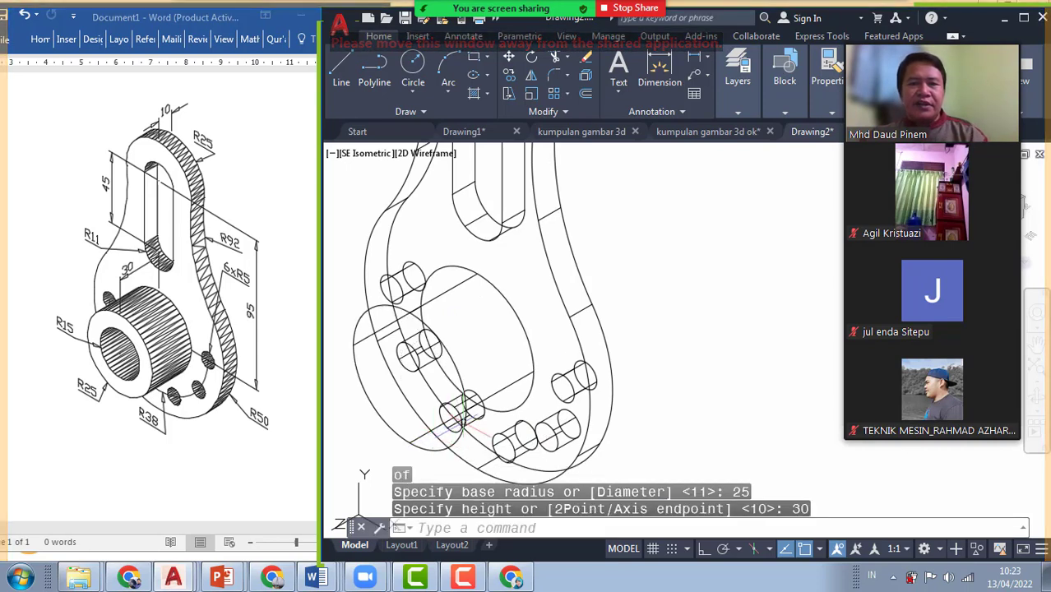
Display the plate and its radius 25 boss cylinder with hidden lines removed
middle_click_drag(588, 342, 658, 328)
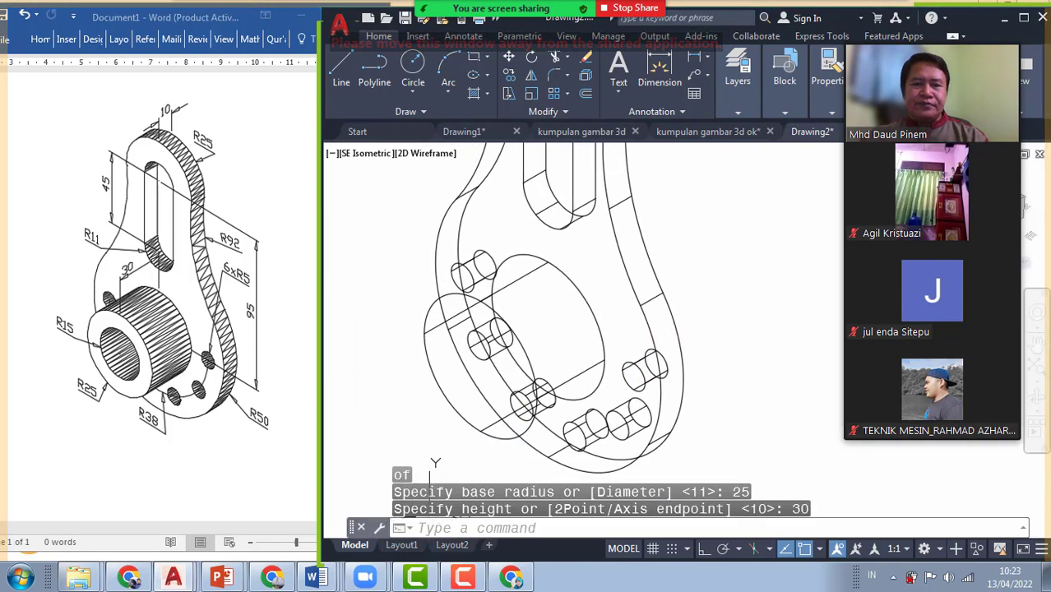
left_click(526, 527)
type("H")
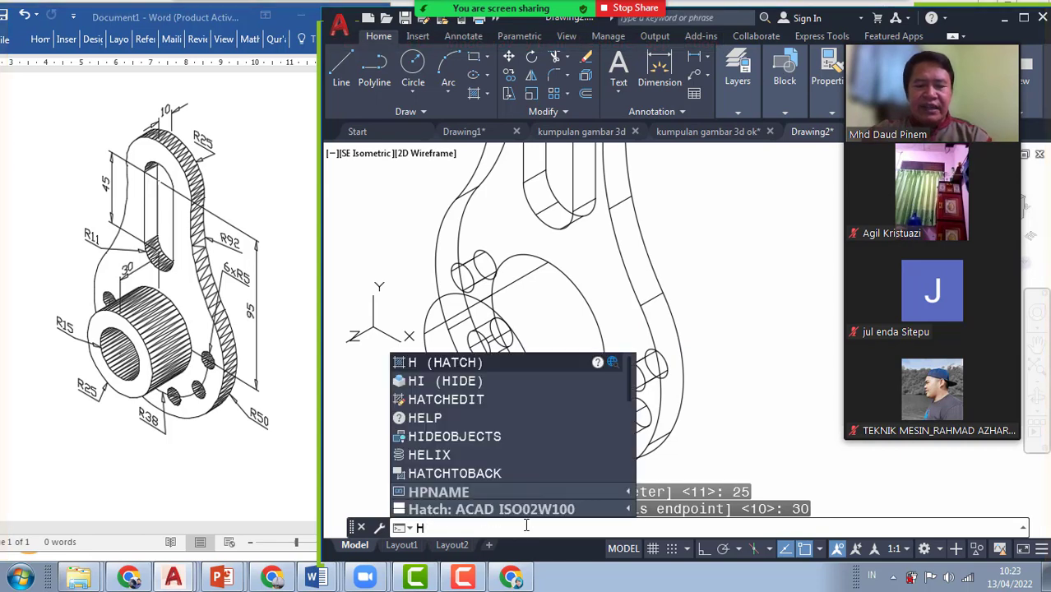
type("I")
key("Return")
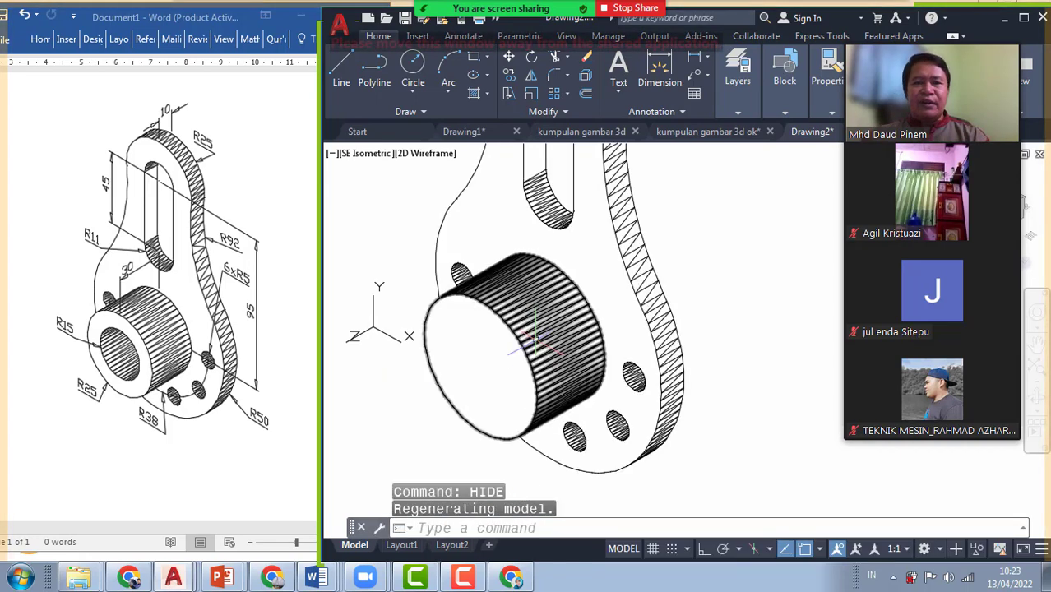
scroll(535, 333, "down", 2)
scroll(535, 333, "up", 2)
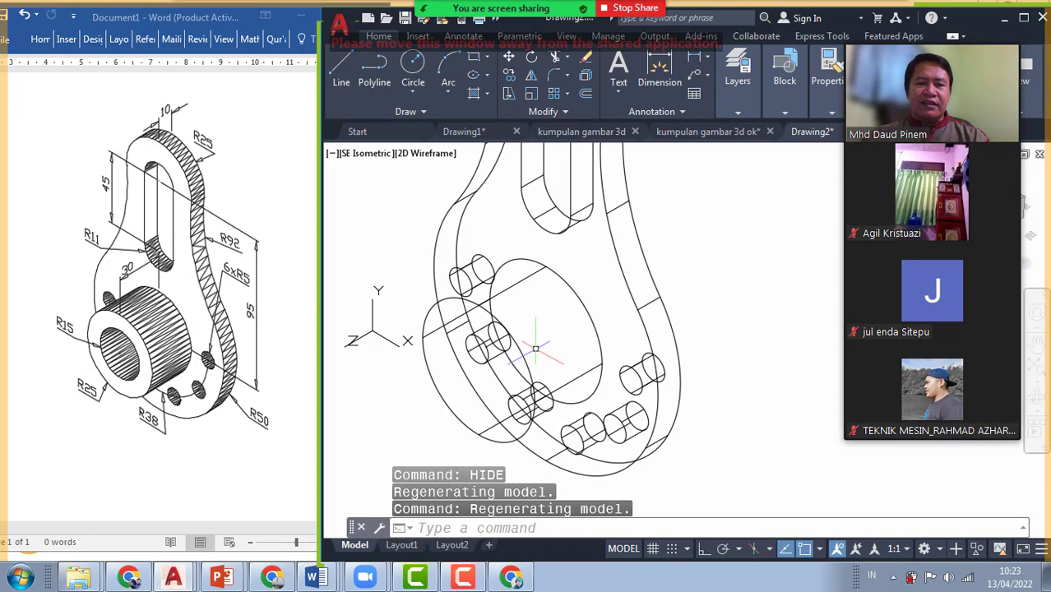
Create a cylinder of radius 15 and height 30 at the center of the plate's large lower front arc
left_click(477, 527)
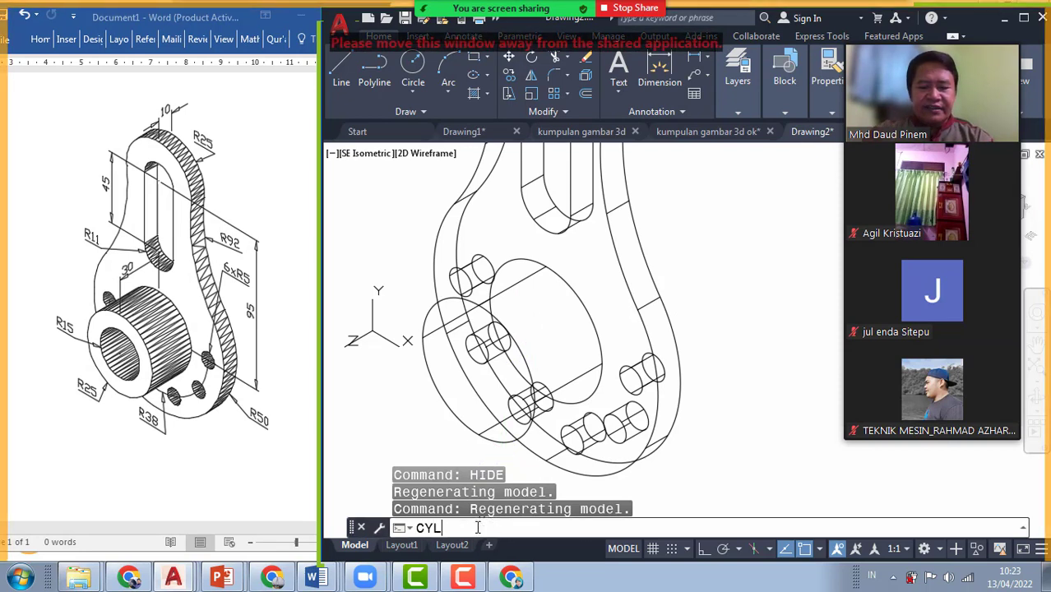
type("CYLINDER")
key("Return")
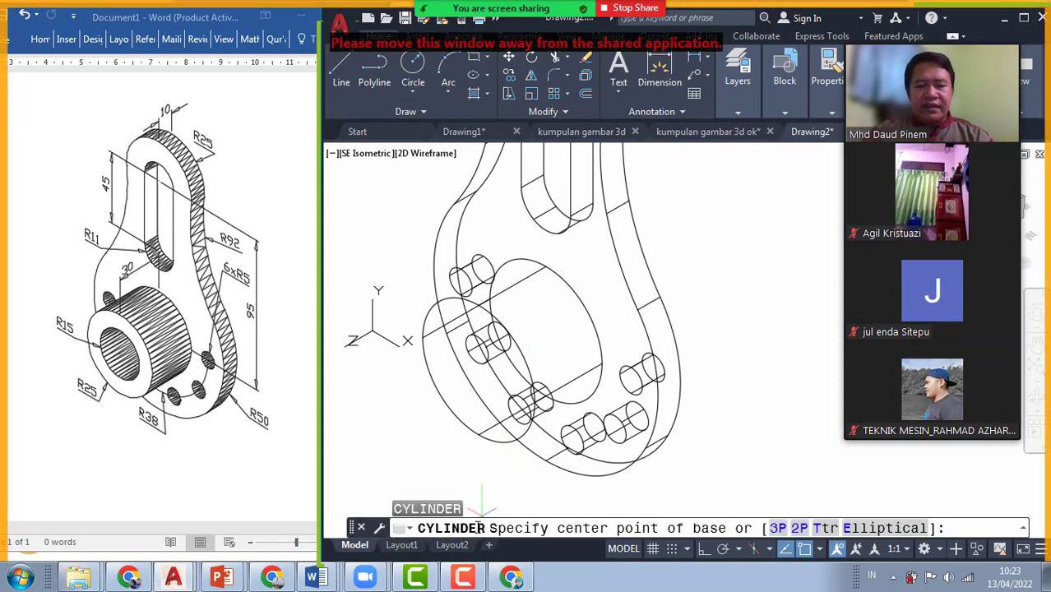
type("CEN")
key("Return")
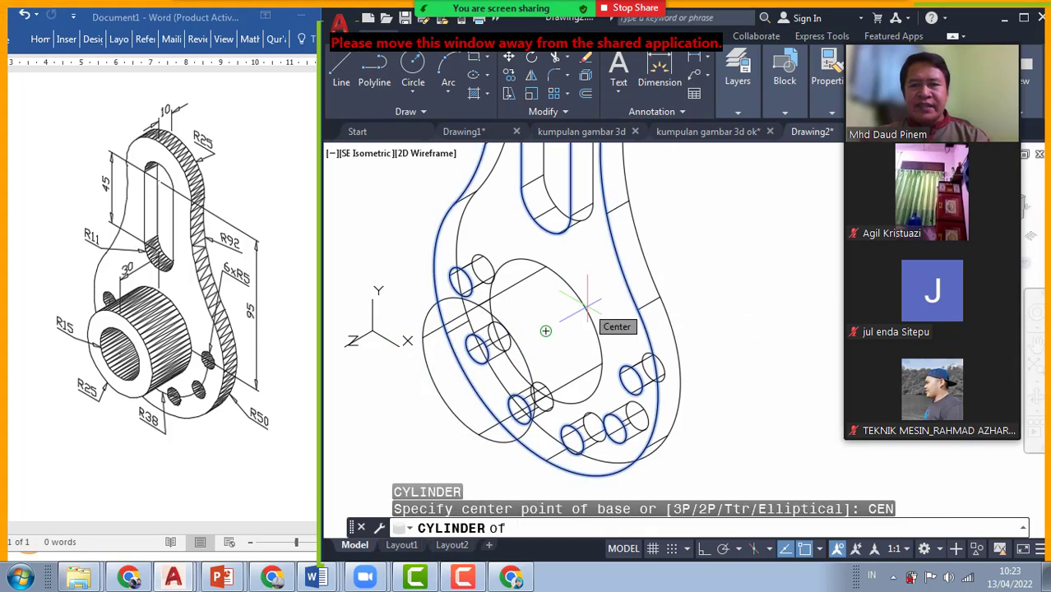
left_click(544, 330)
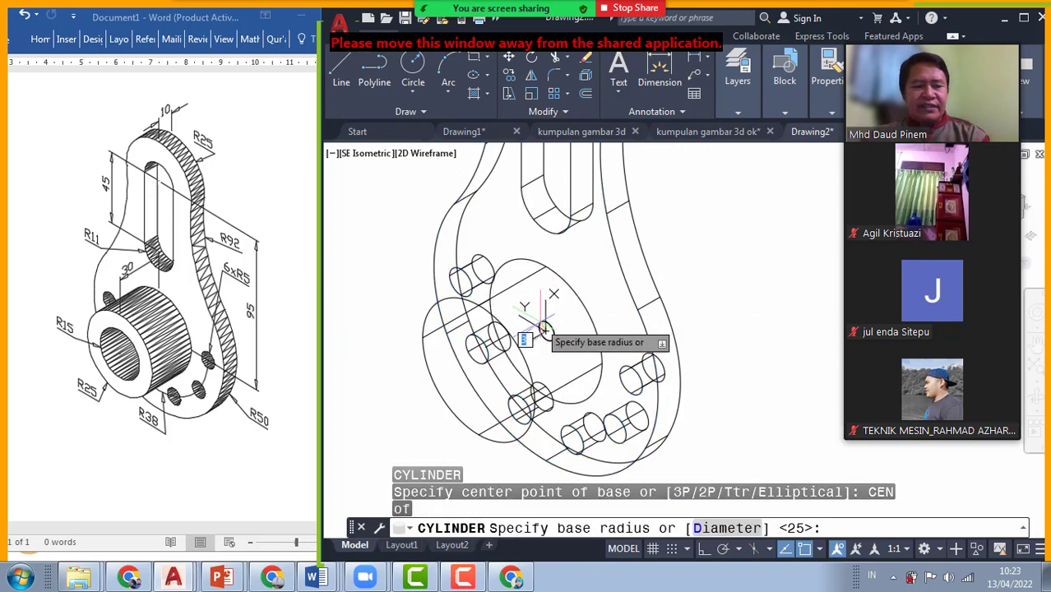
key("Return")
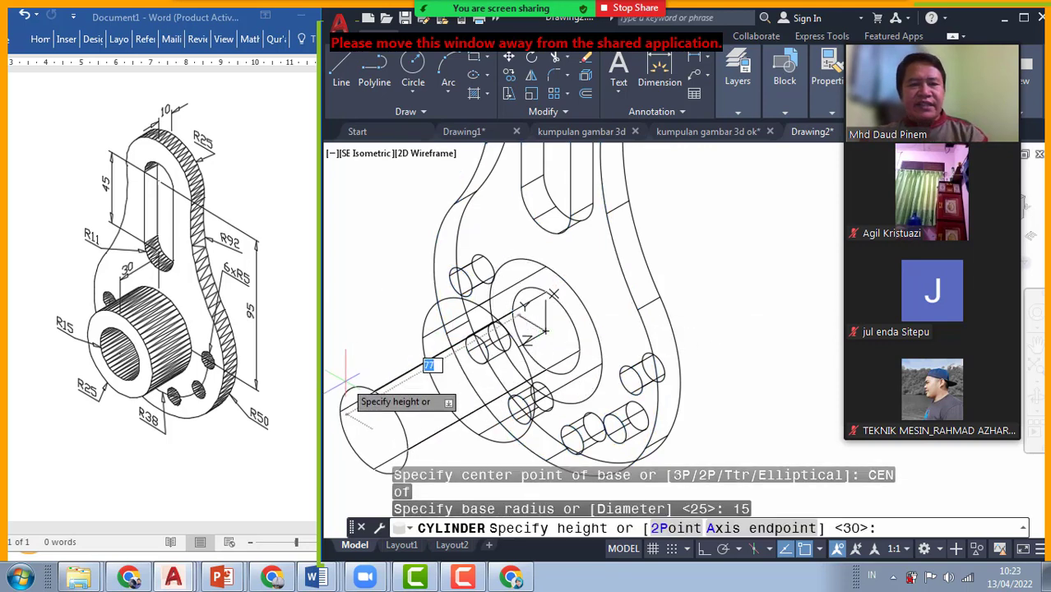
type("30")
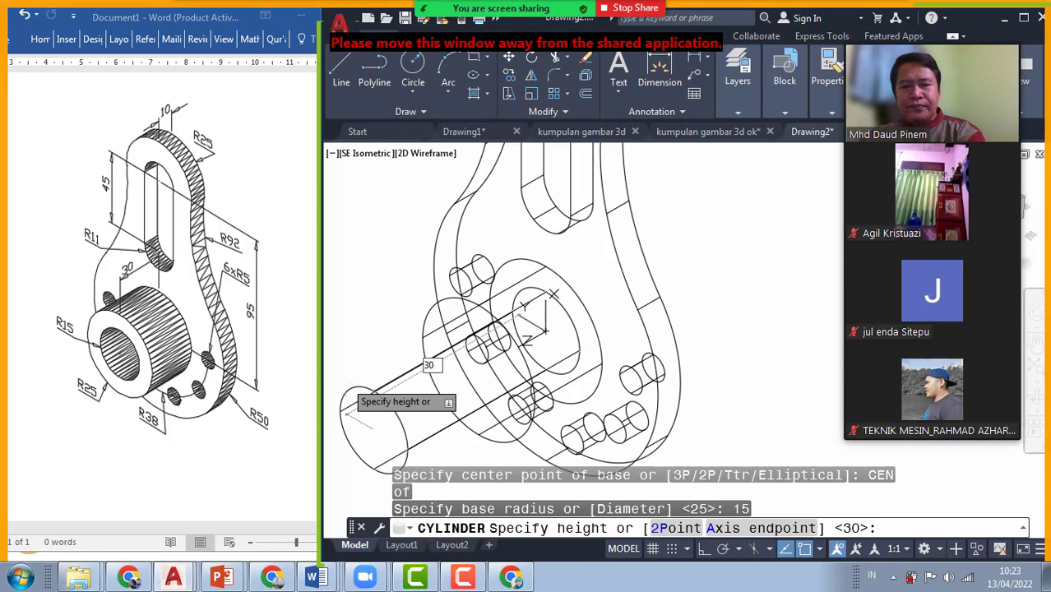
key("Return")
Display the plate, boss and radius 15 inner cylinder with hidden lines removed
scroll(488, 318, "down", 2)
middle_click_drag(488, 315, 499, 371)
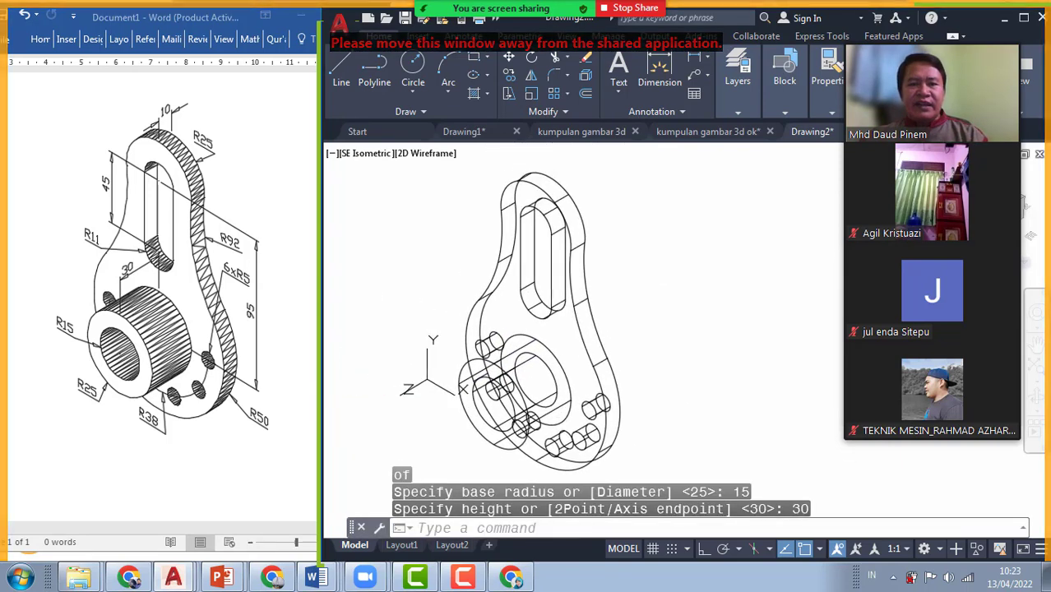
left_click(506, 526)
type("HIDE")
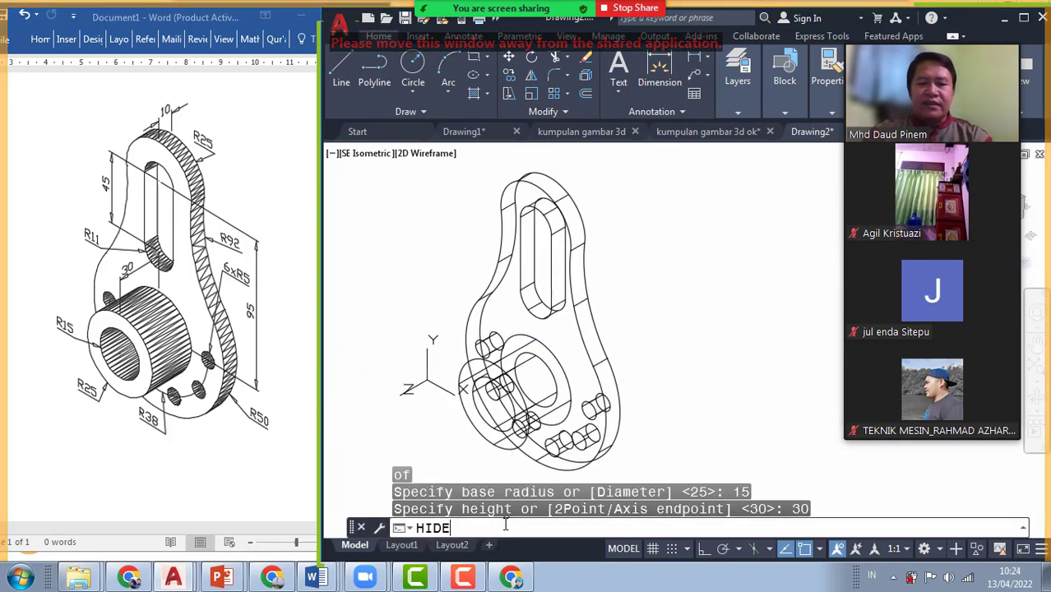
key("Return")
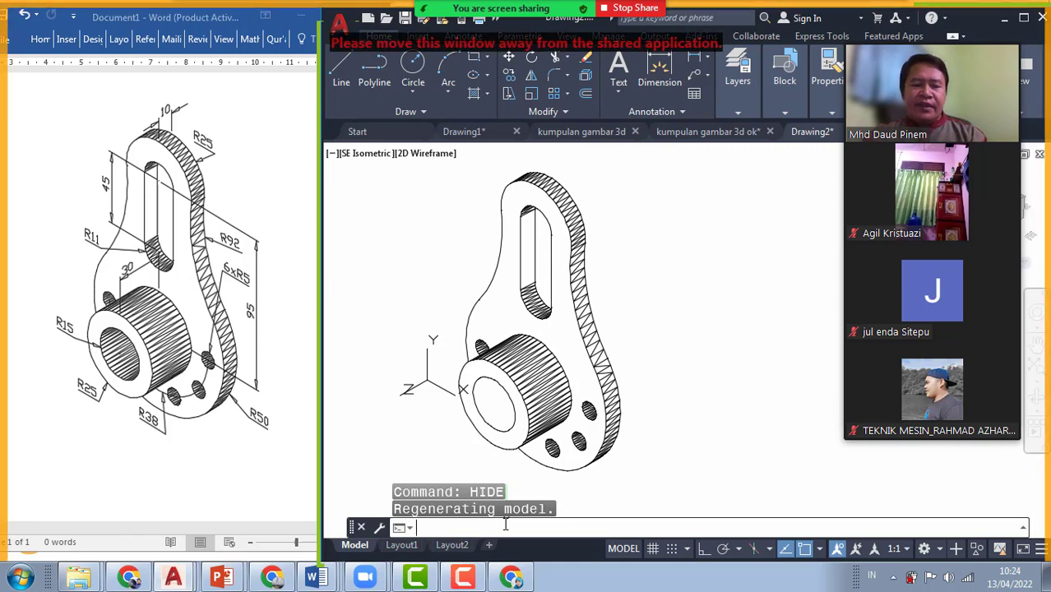
Subtract the radius 15 cylinder from the plate and boss together, and display the bored bracket with hidden lines removed
type("UBTRACT")
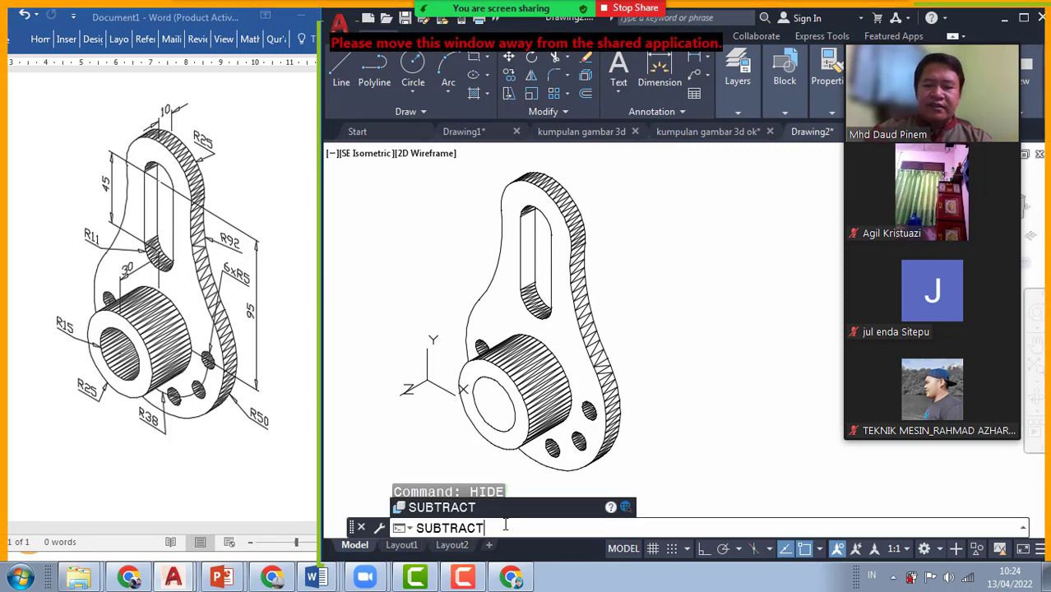
key("Return")
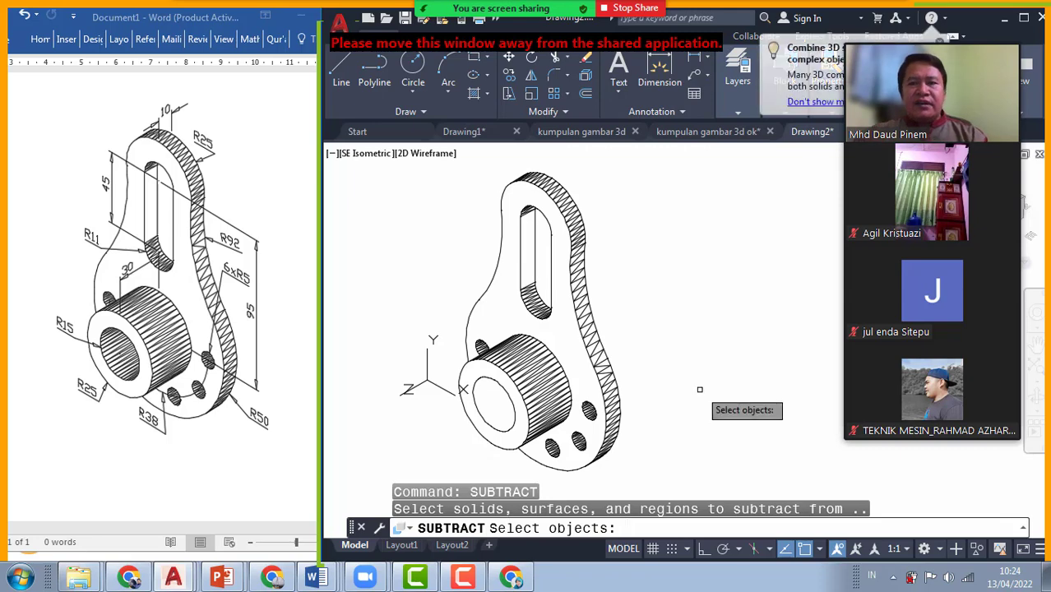
left_click(577, 315)
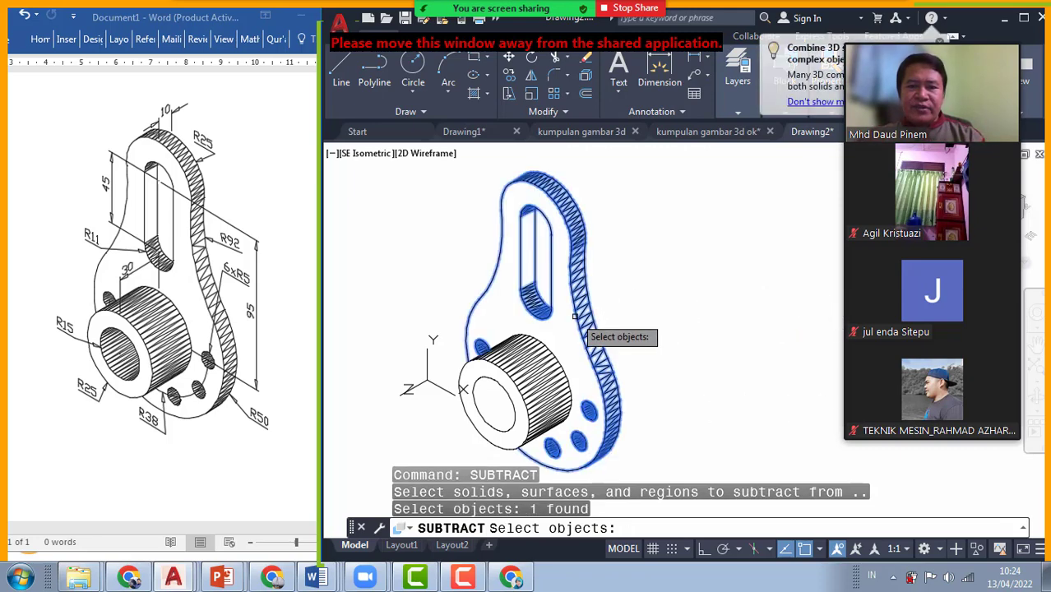
left_click(553, 355)
key("Return")
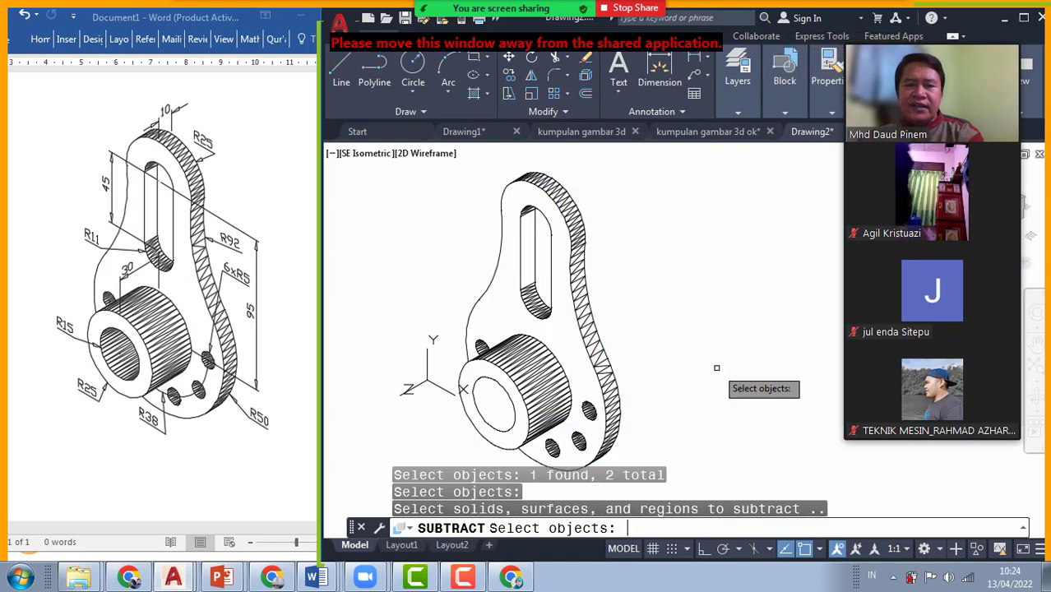
left_click(514, 388)
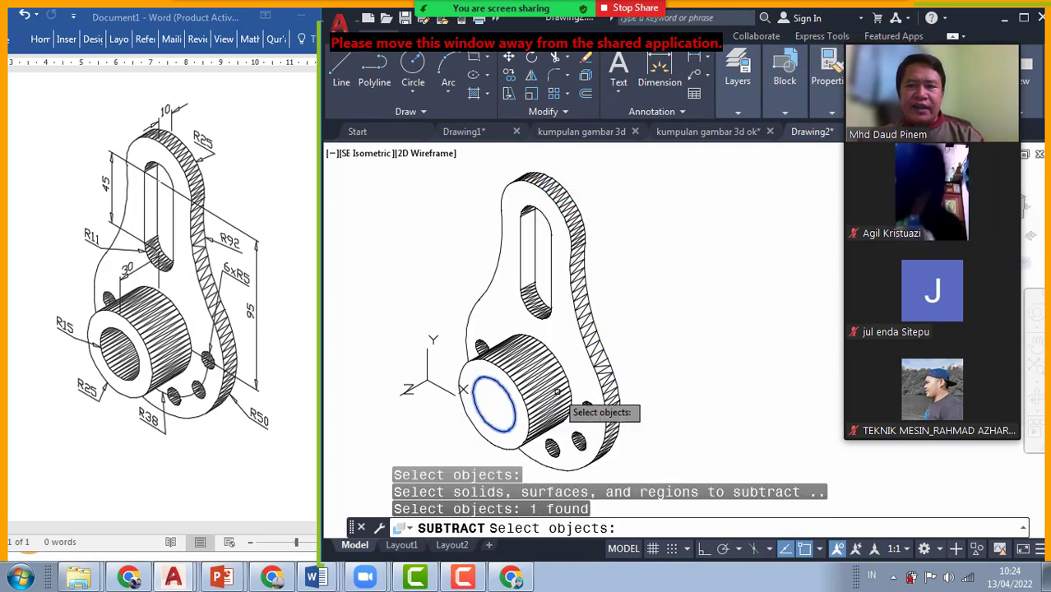
key("Return")
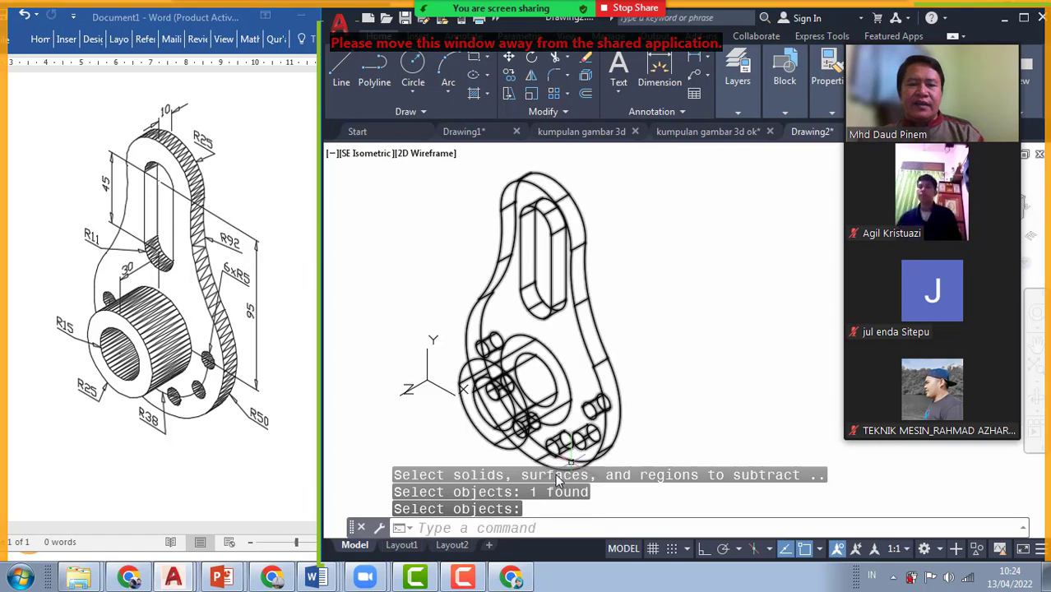
type("HIDE")
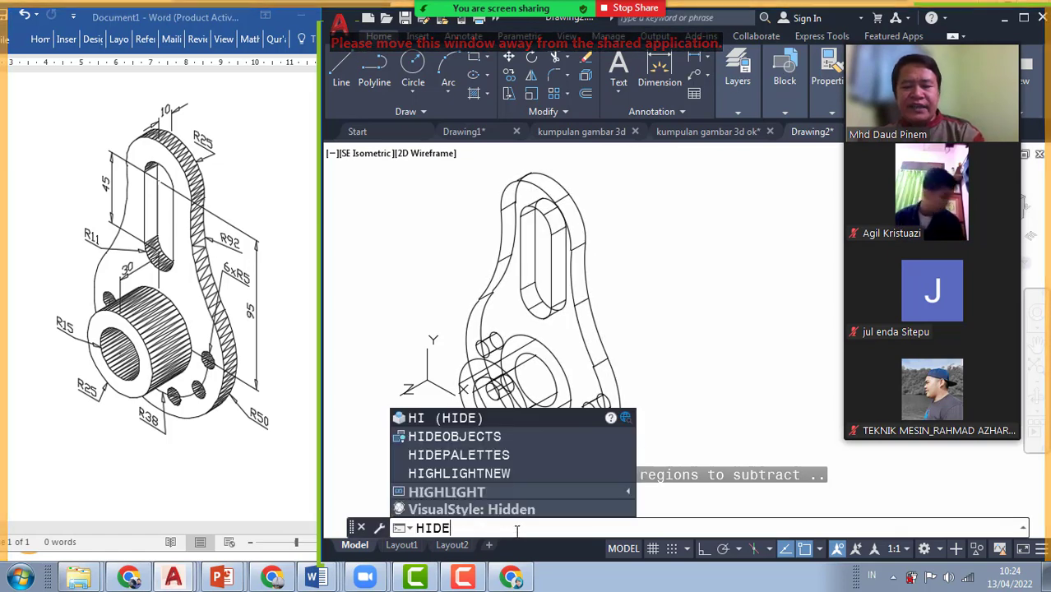
key("Return")
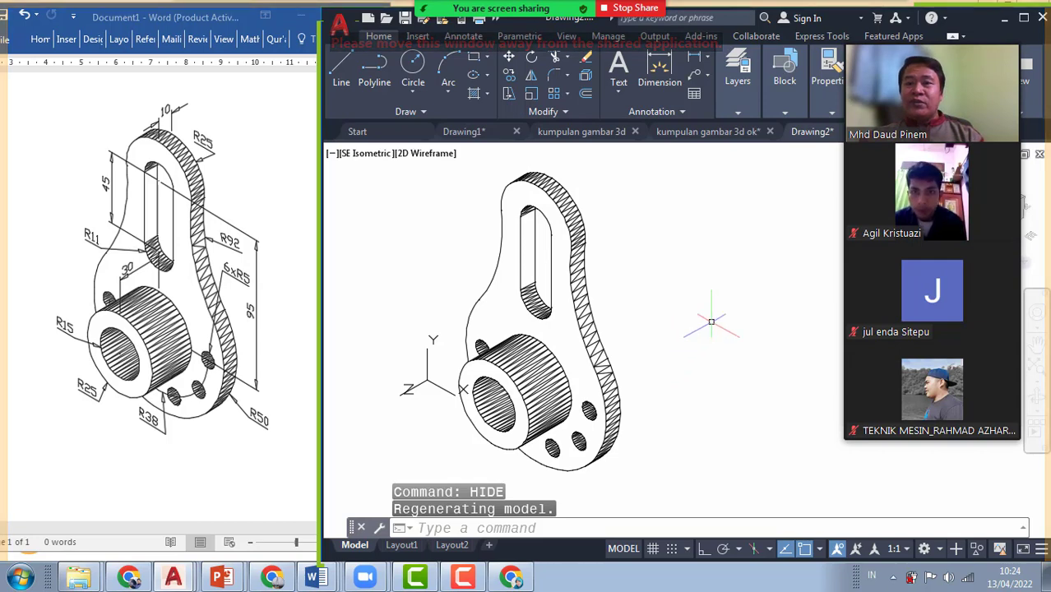
Maximize the drawing window and set the current object color to 169,83,160
left_click_drag(953, 44, 956, 140)
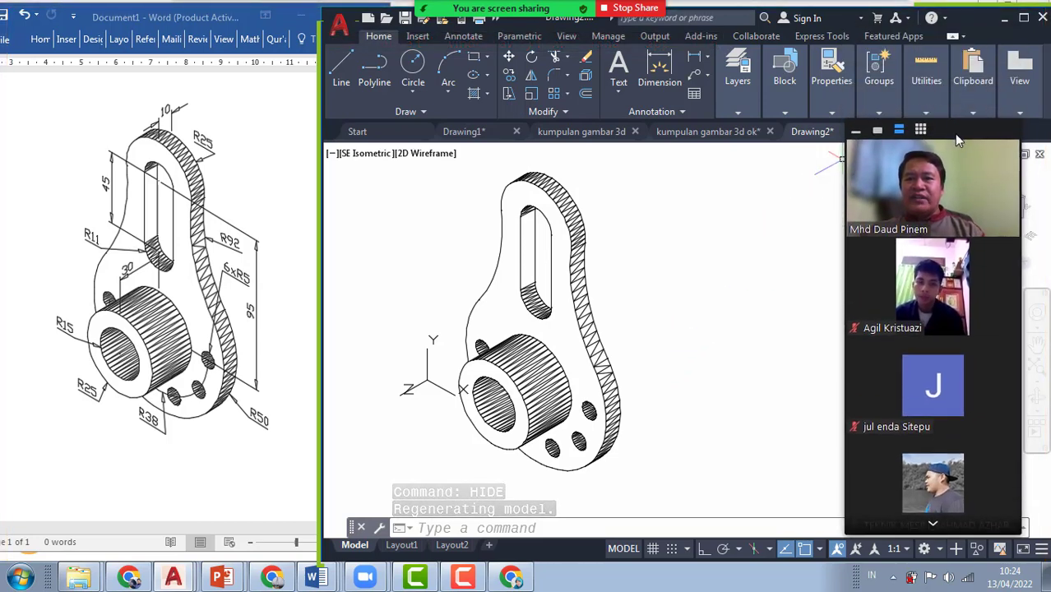
left_click(1023, 18)
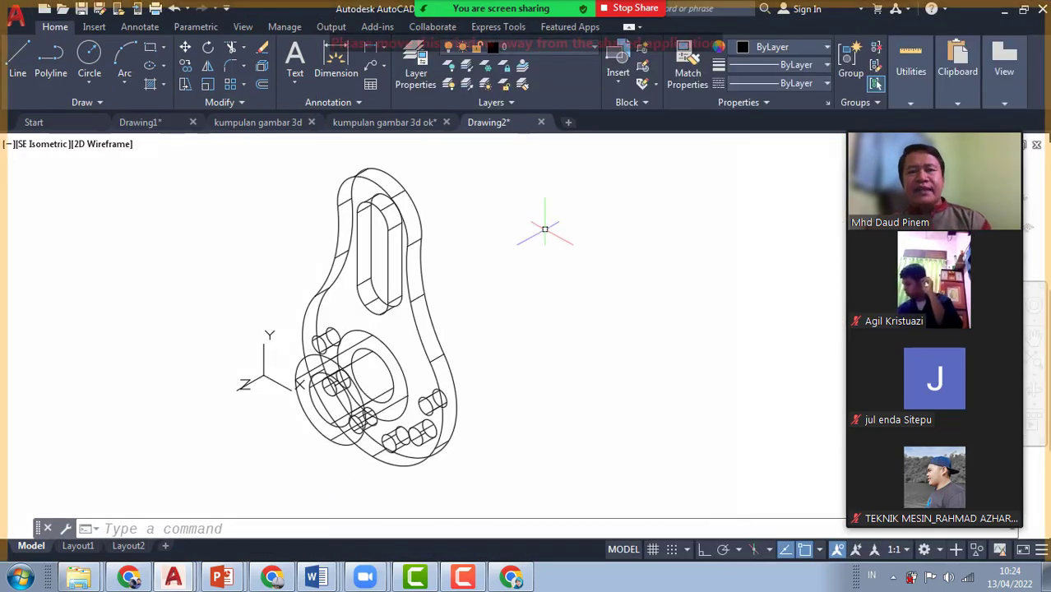
left_click(818, 47)
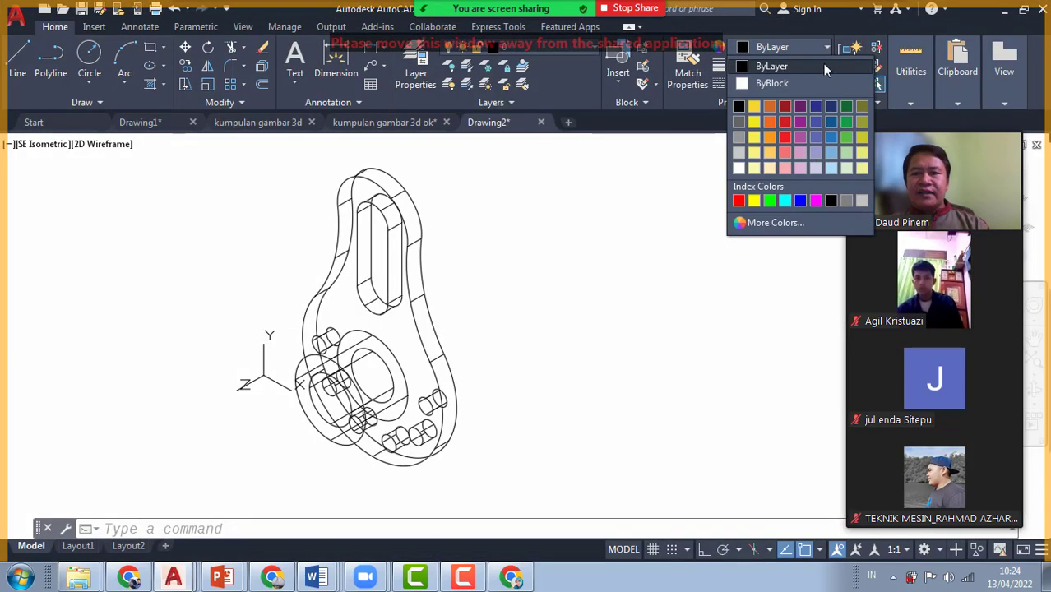
left_click(801, 138)
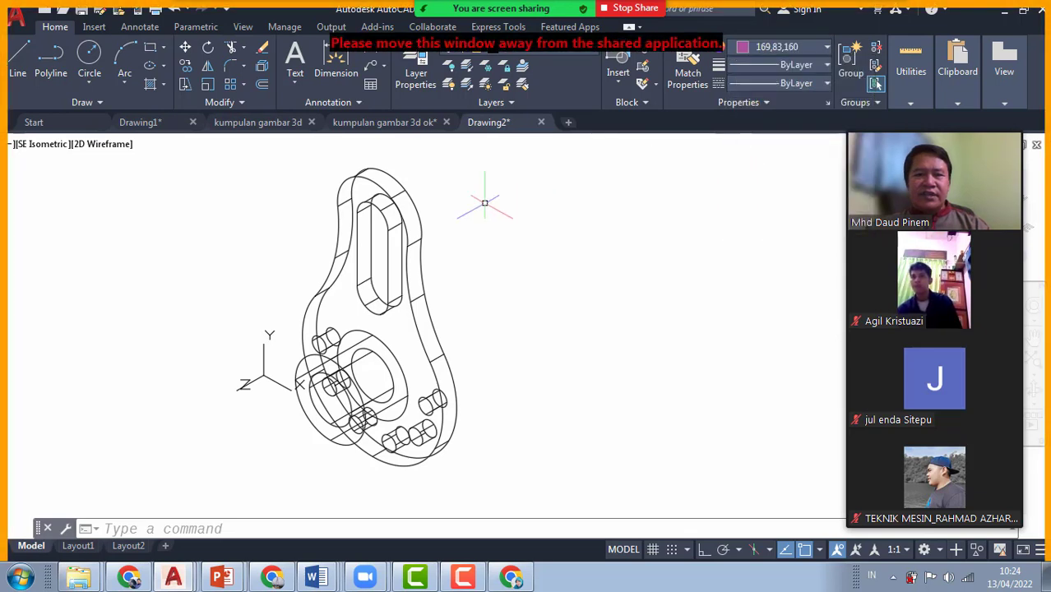
Change the color of the bracket solid to Magenta and clear the selection
left_click(413, 211)
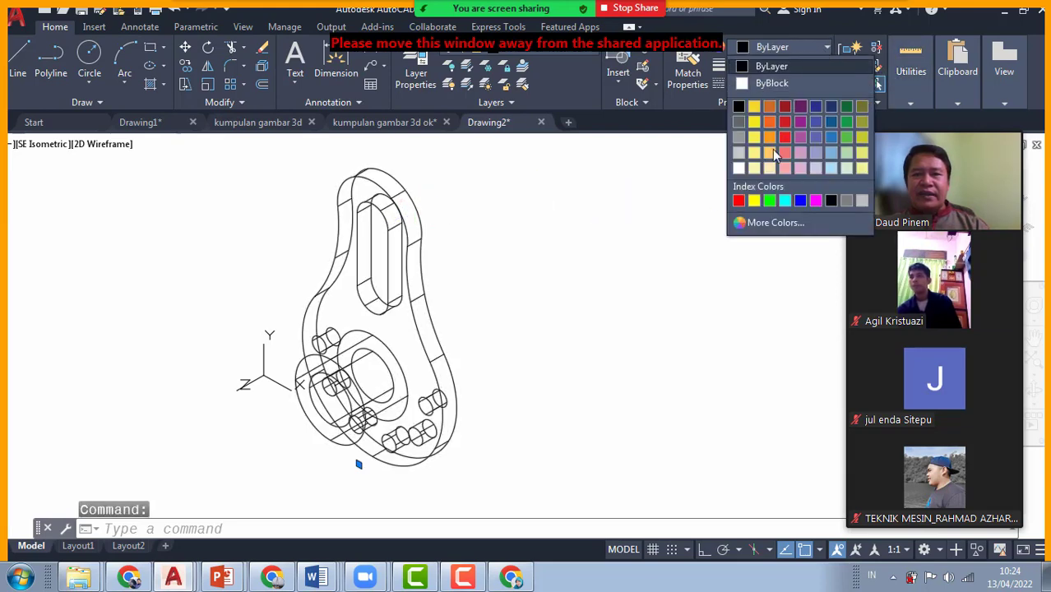
left_click(817, 200)
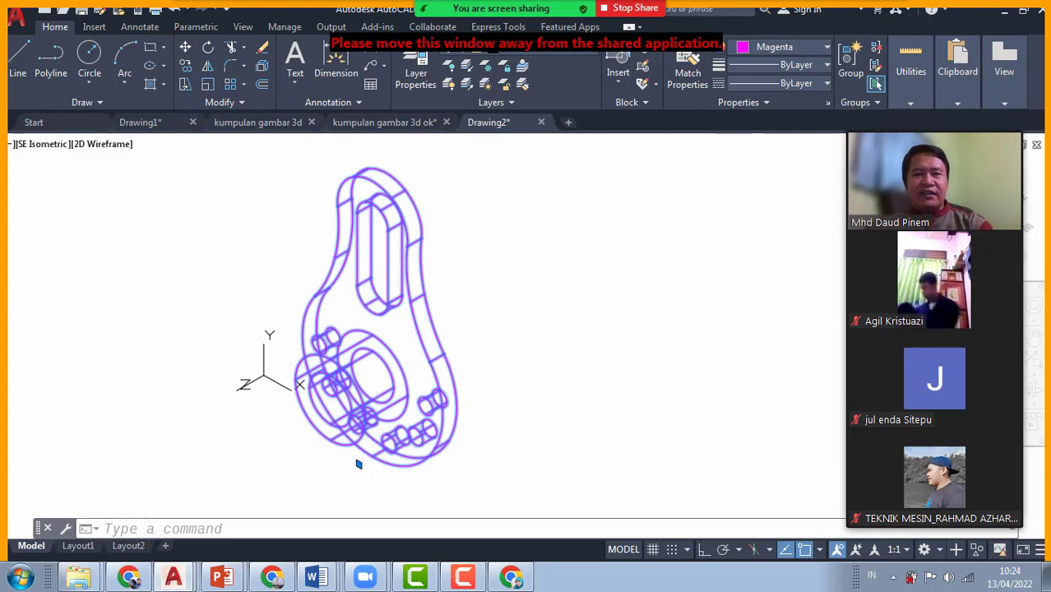
key("Escape")
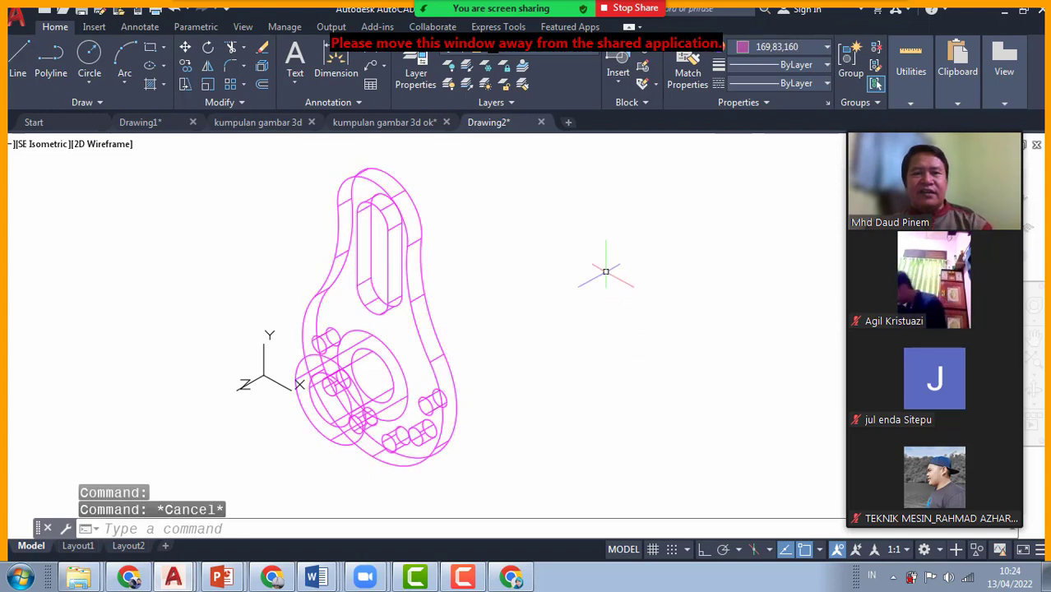
Display the bracket in the Shaded visual style
left_click(104, 146)
left_click(143, 252)
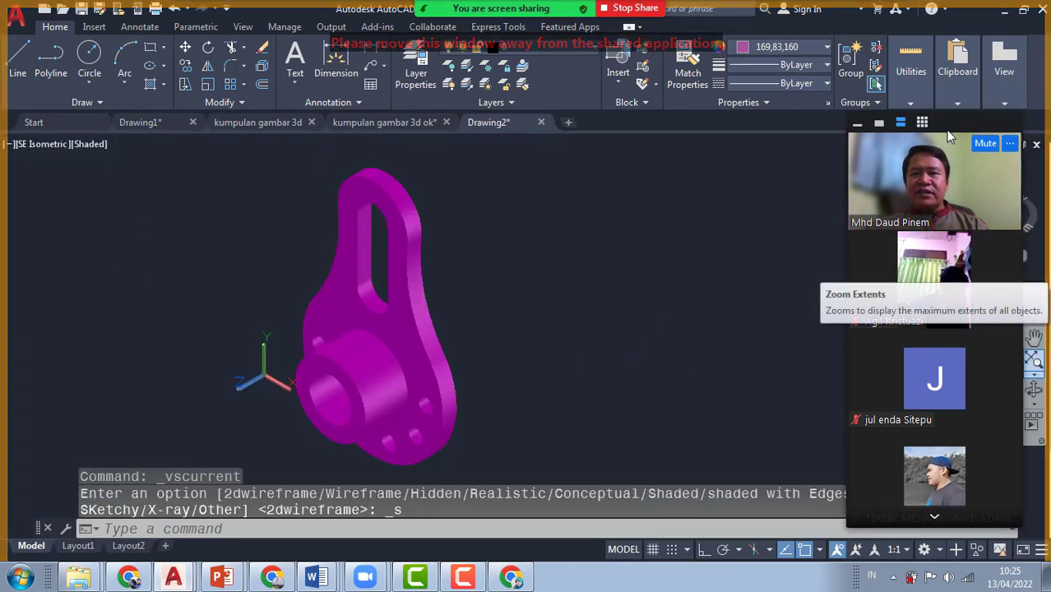
left_click_drag(945, 124, 852, 99)
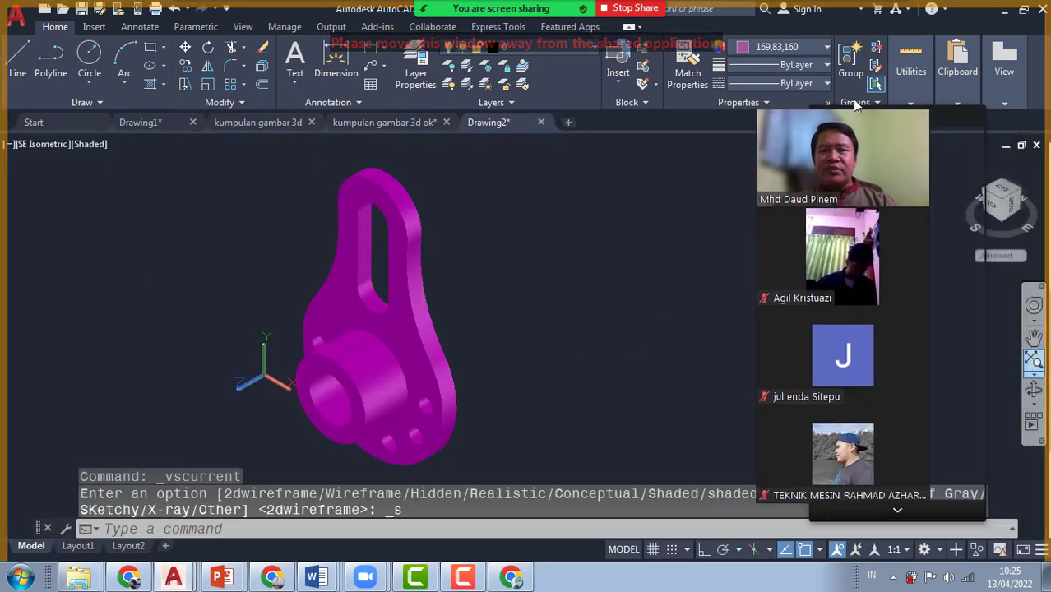
Spin the bracket with Continuous Orbit to inspect its front and back
left_click(1034, 402)
left_click(975, 451)
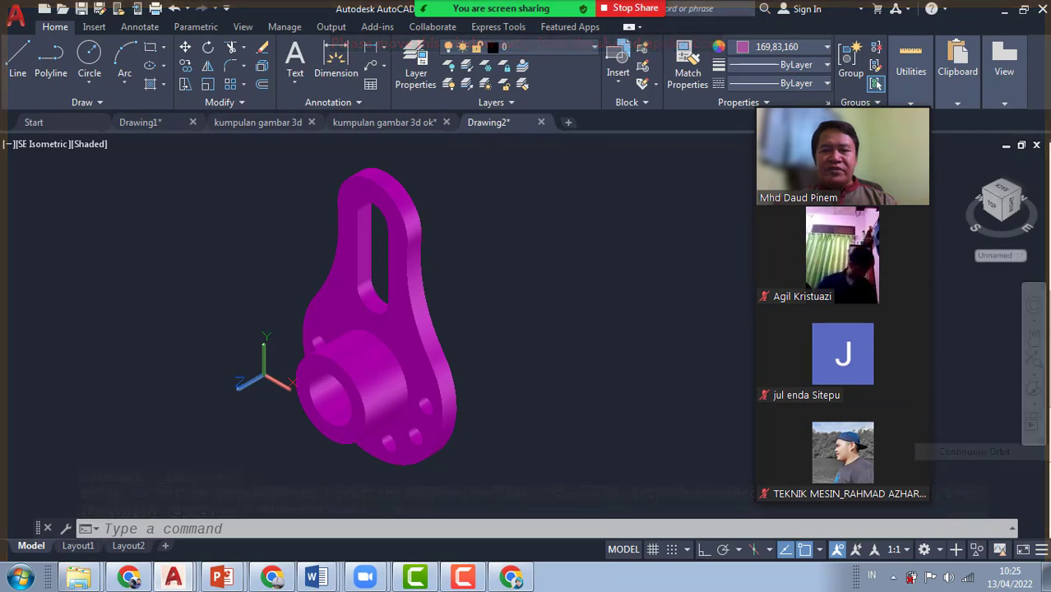
left_click_drag(311, 364, 344, 353)
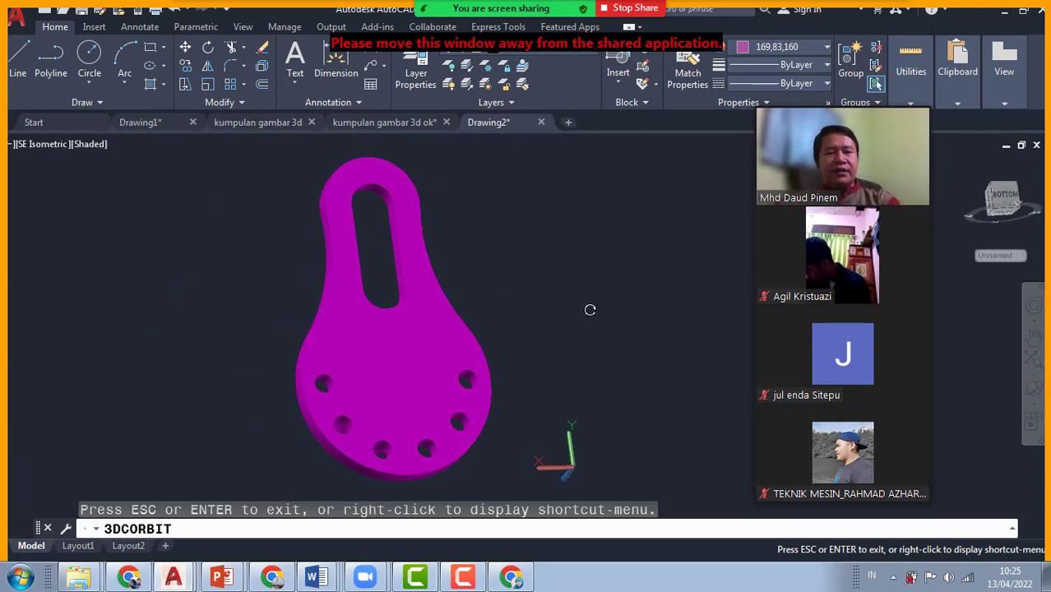
key("Escape")
Try the Conceptual visual style on the bracket, and undo both the style change and the orbit
left_click(93, 145)
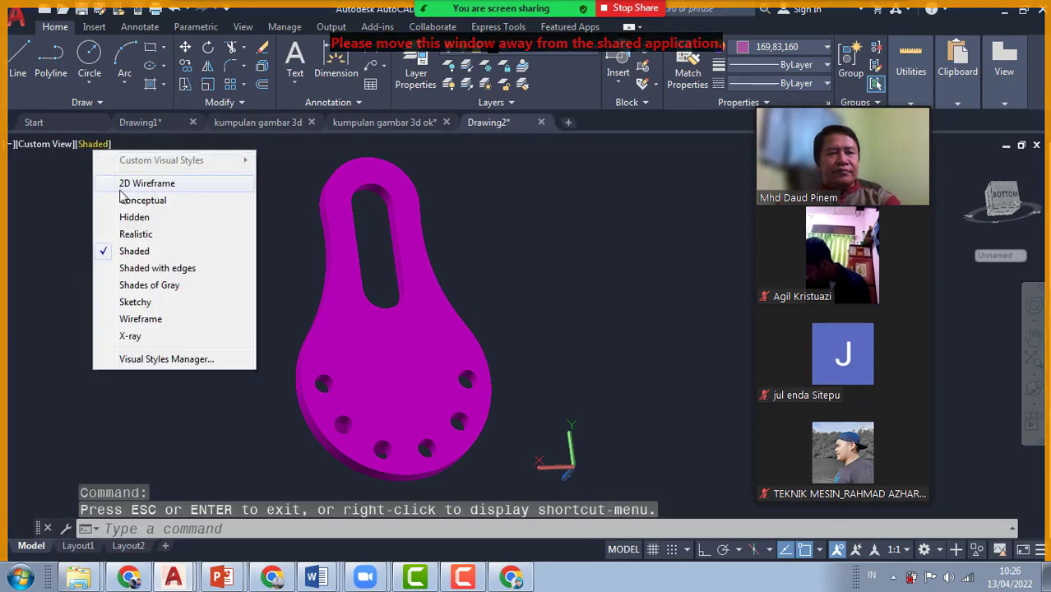
left_click(140, 204)
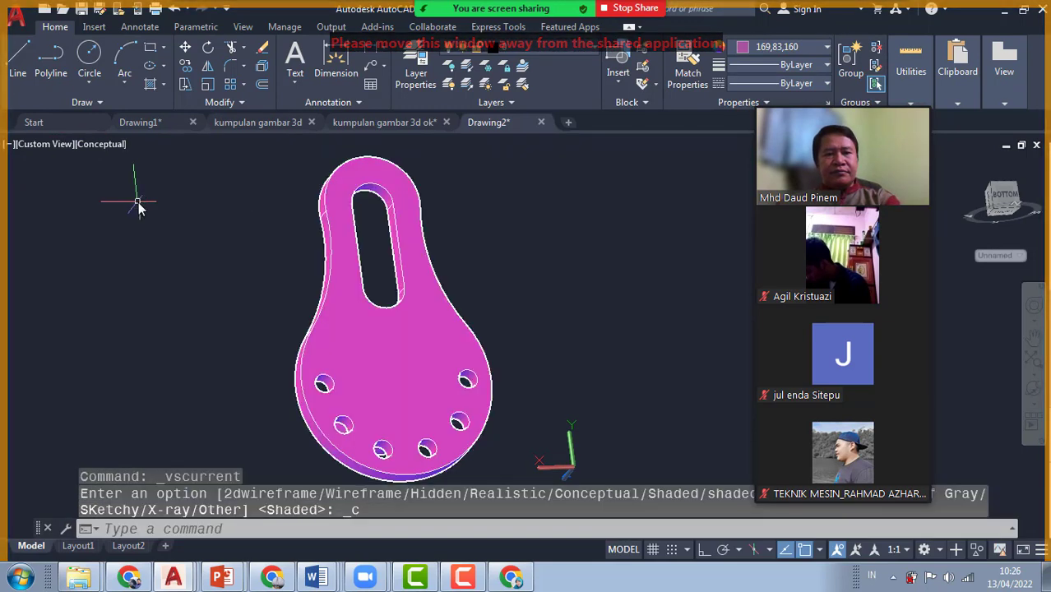
key("Escape")
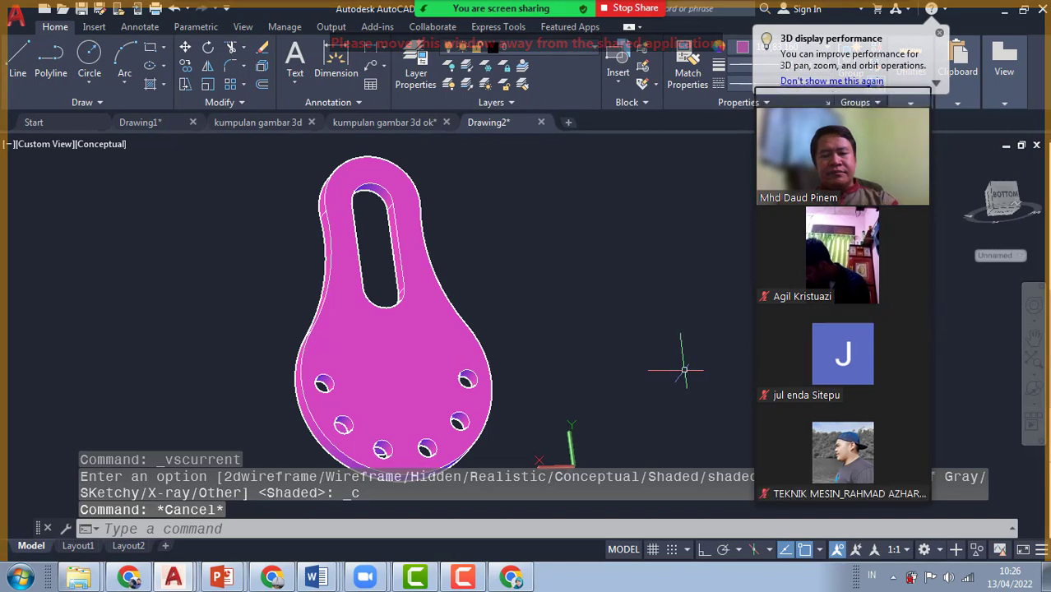
key("ctrl+z")
key("ctrl+z")
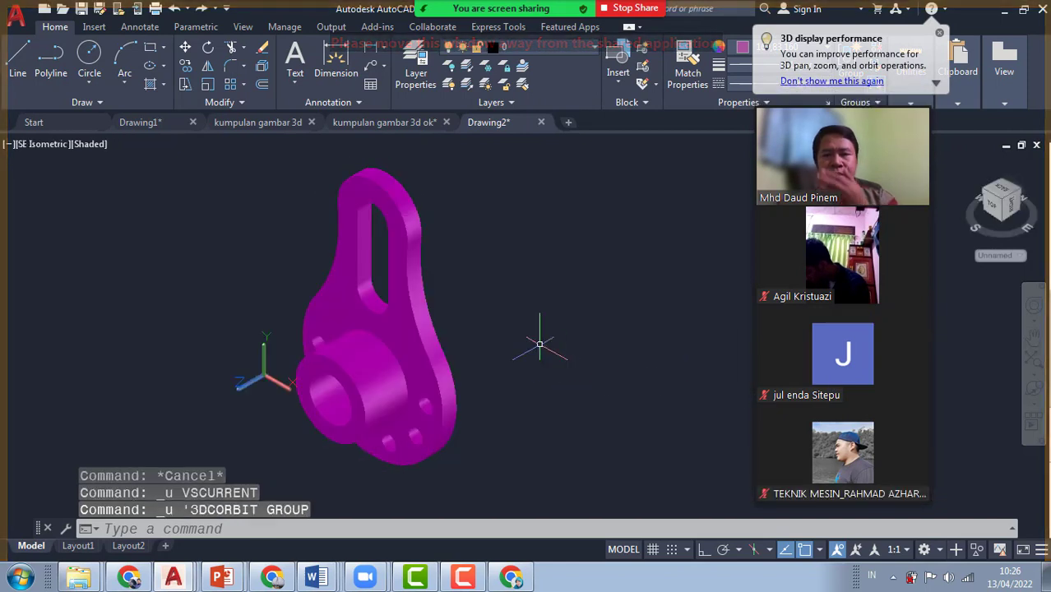
Stop sharing the screen in the Zoom meeting and minimize the screen recorder window
left_click(634, 10)
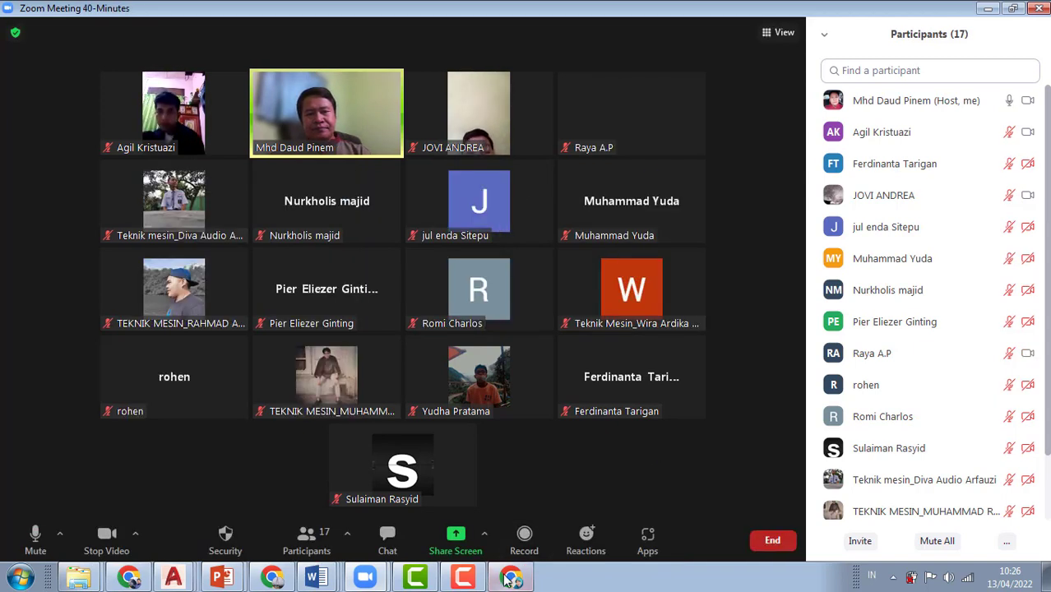
left_click(463, 579)
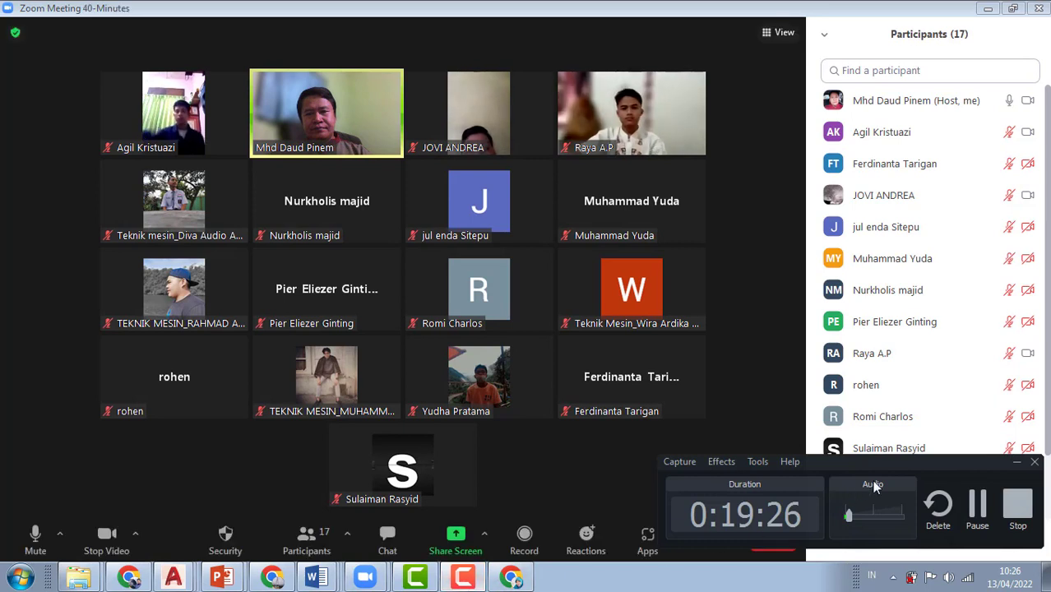
left_click(1017, 465)
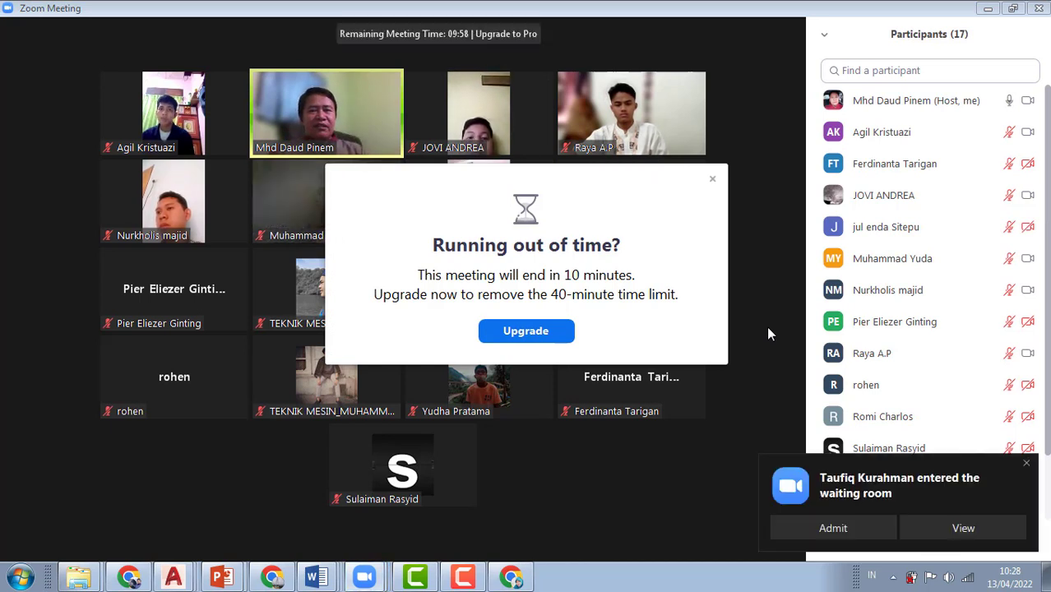
Dismiss the meeting time-limit reminder and the waiting-room notification
left_click(712, 179)
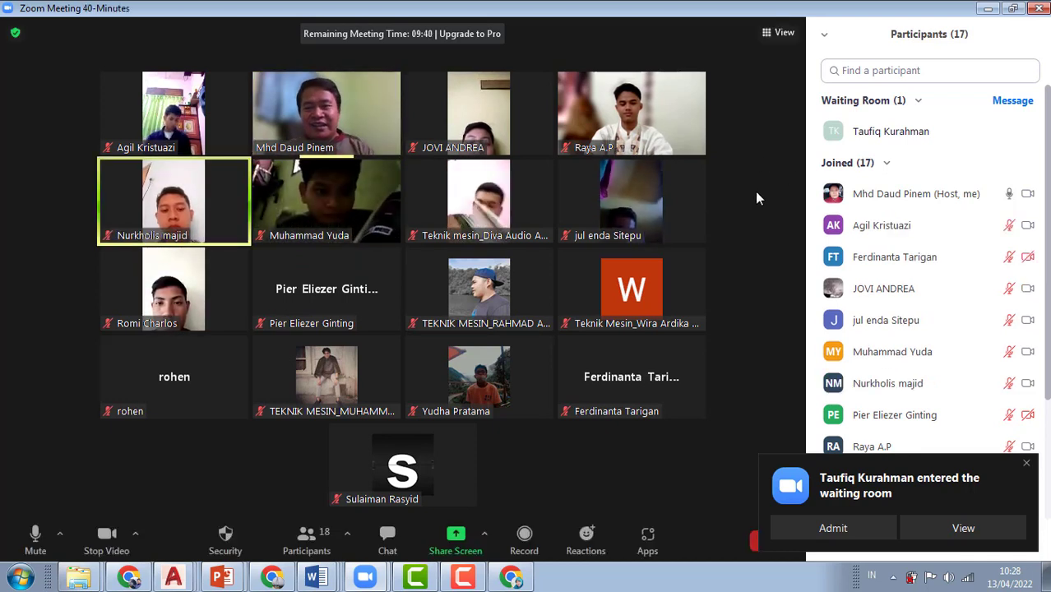
left_click(1027, 463)
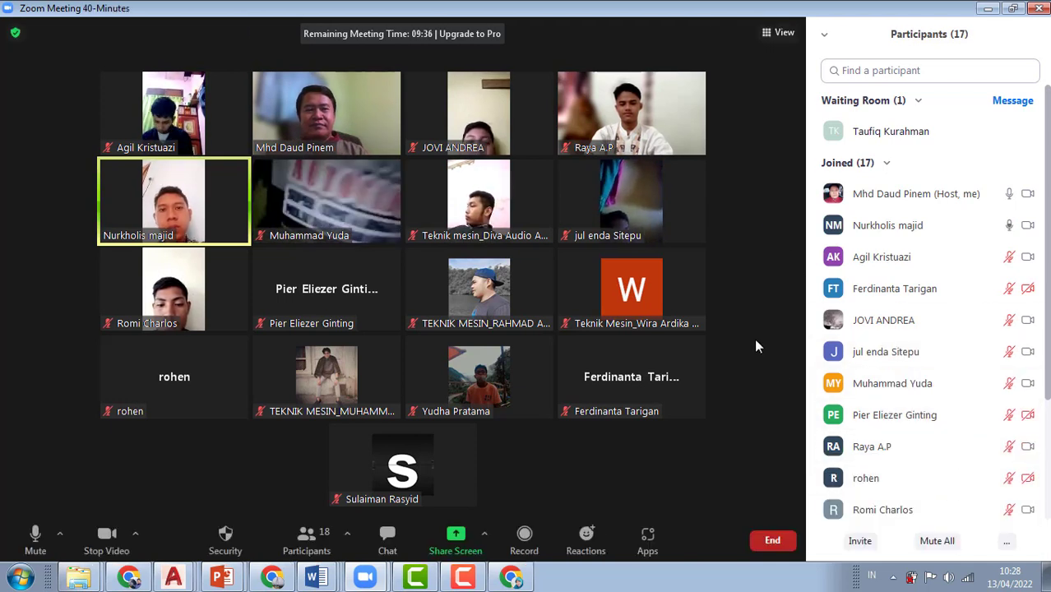